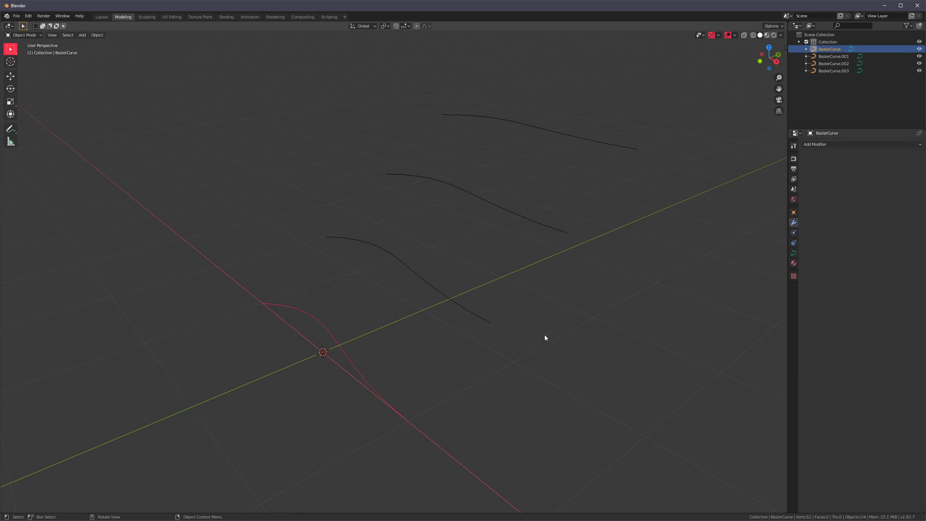
# Step: Generate a smoothed kb1 kitbash cable along the curve at the world origin with Curve Basher
pyautogui.click(276, 355)
pyautogui.moveTo(279, 355); pyautogui.dragTo(357, 327, button='middle')
pyautogui.hotkey('shift', 'b')
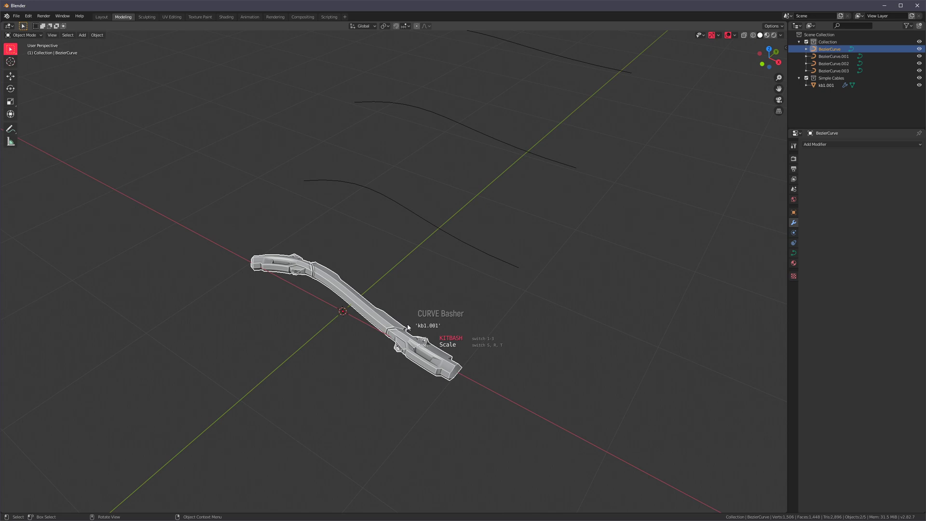
pyautogui.scroll(-4, 424, 327)
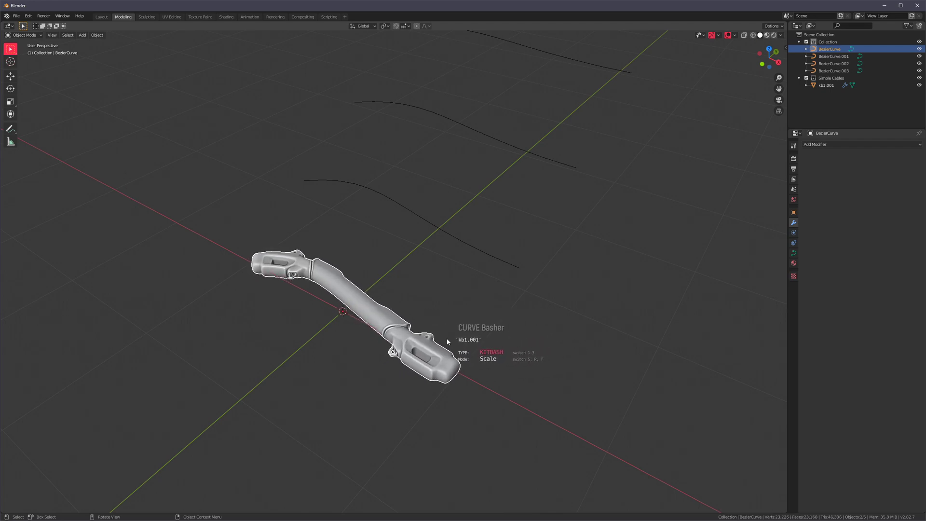
# Step: Reshape the kb1 cable in Edit Mode by moving its curve's end control point downward and rotating that point's handles
pyautogui.moveTo(413, 346); pyautogui.dragTo(523, 290, button='middle')
pyautogui.scroll(3, 489, 310)
pyautogui.press('Tab')
pyautogui.moveTo(539, 288); pyautogui.dragTo(452, 358)
pyautogui.scroll(-2, 529, 341)
pyautogui.press('g')
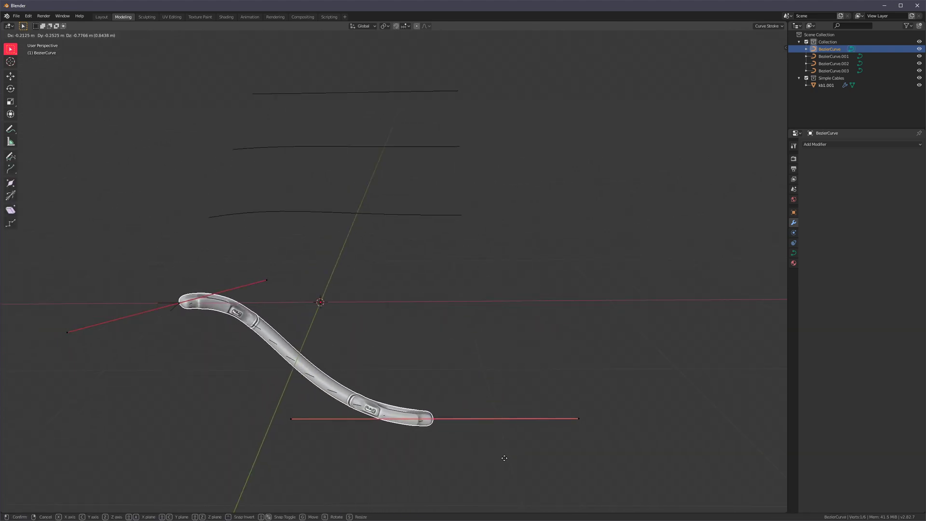
pyautogui.click(518, 451)
pyautogui.press('r')
pyautogui.click(407, 392)
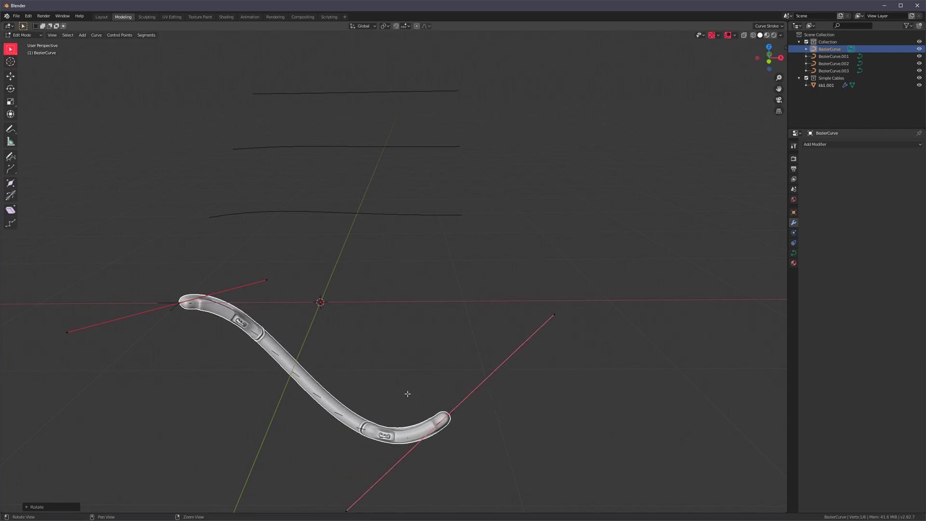
pyautogui.moveTo(407, 393); pyautogui.dragTo(317, 404, button='middle')
pyautogui.keyDown('alt'); pyautogui.moveTo(316, 404); pyautogui.dragTo(378, 355); pyautogui.keyUp('alt')
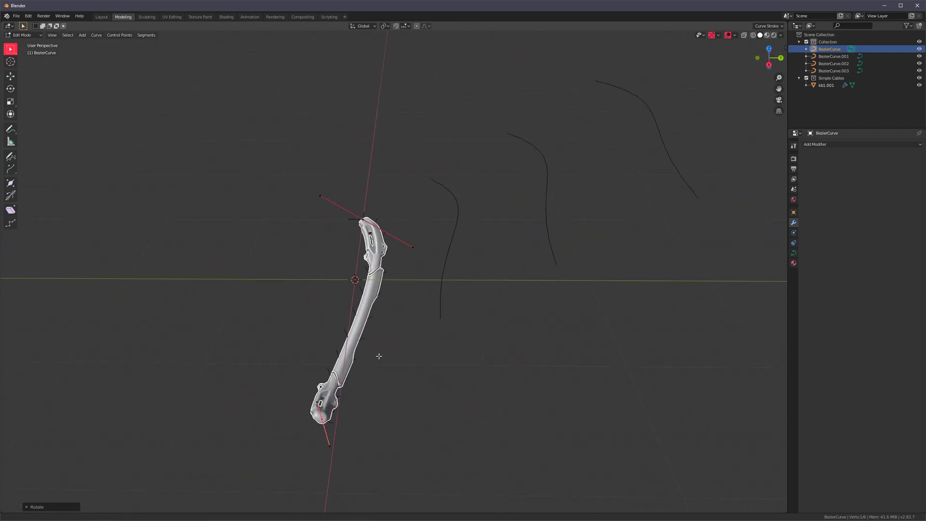
pyautogui.keyDown('alt'); pyautogui.moveTo(378, 356); pyautogui.dragTo(388, 324, button='right'); pyautogui.keyUp('alt')
pyautogui.press('Tab')
# Step: Generate a kitbash cable along the second curve with Curve Basher, choosing the kb3 design
pyautogui.keyDown('alt'); pyautogui.moveTo(439, 301); pyautogui.dragTo(409, 283, button='middle'); pyautogui.keyUp('alt')
pyautogui.scroll(1, 409, 283)
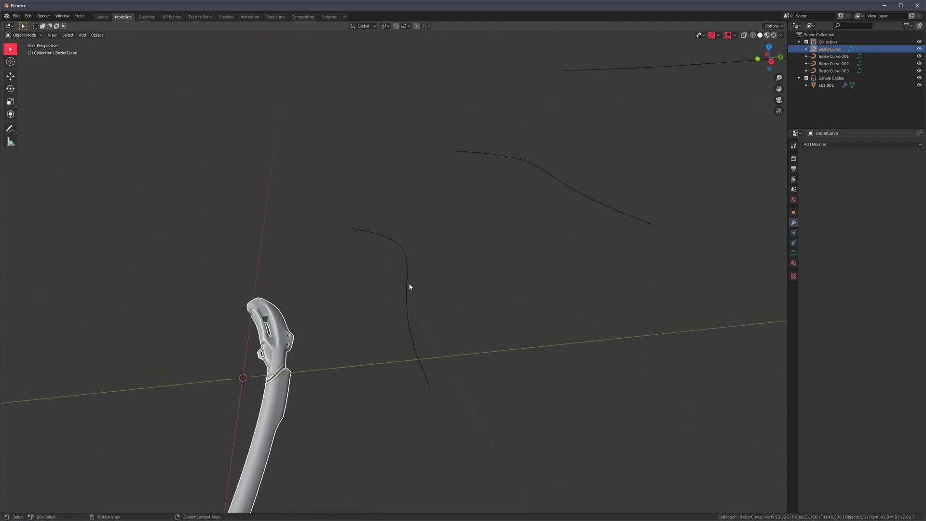
pyautogui.click(406, 283)
pyautogui.hotkey('shift', 'b')
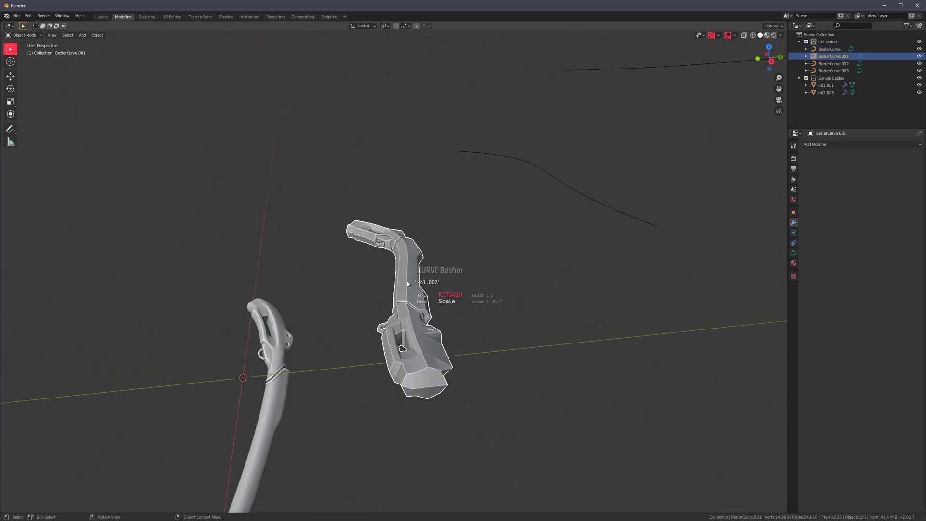
pyautogui.scroll(-1, 407, 282)
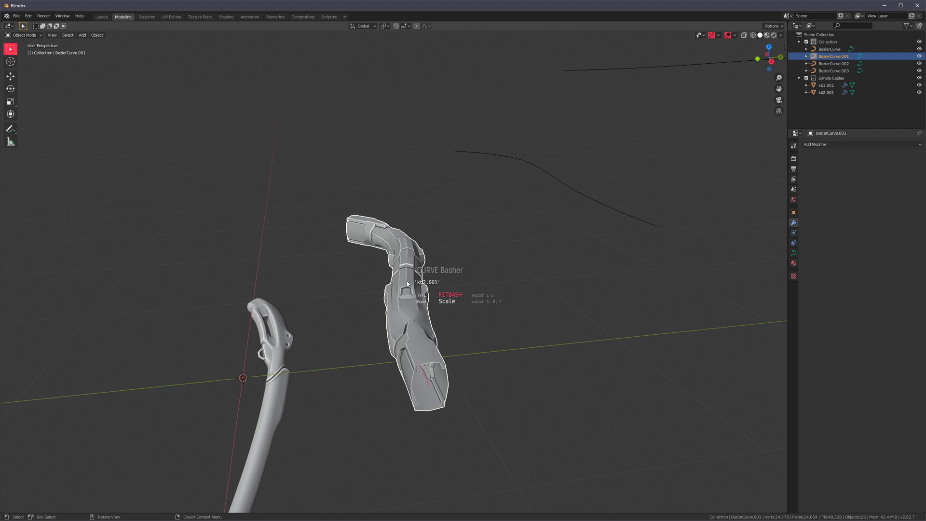
pyautogui.scroll(1, 407, 283)
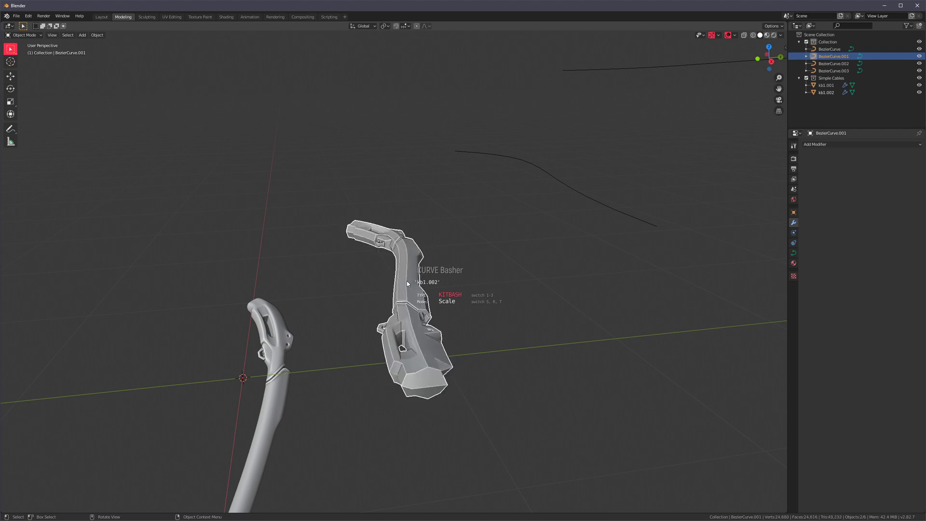
pyautogui.scroll(-1, 406, 281)
pyautogui.scroll(1, 406, 281)
pyautogui.scroll(-1, 407, 280)
pyautogui.scroll(1, 406, 280)
pyautogui.scroll(1, 406, 282)
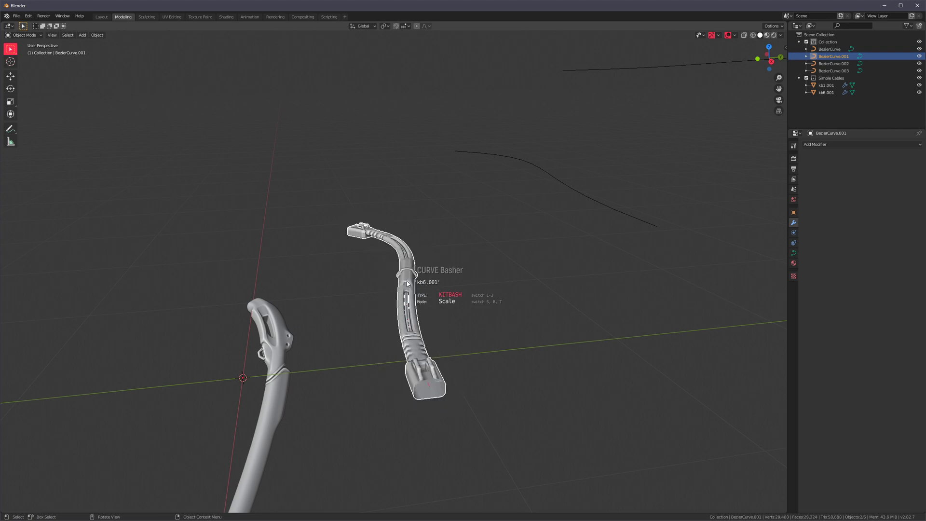
pyautogui.scroll(4, 407, 283)
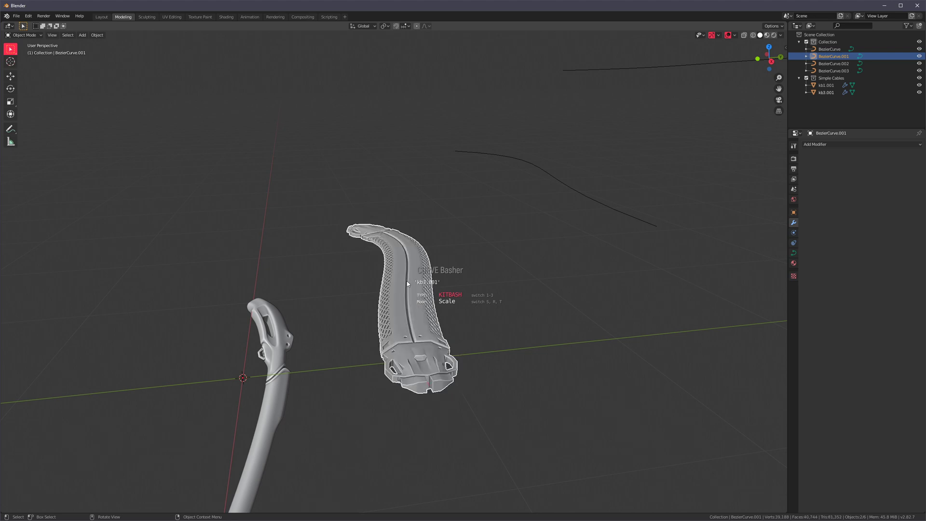
pyautogui.scroll(1, 407, 284)
pyautogui.click(406, 280)
# Step: Modify the existing kb3 cable on the second curve by rotating it and twisting it along its length
pyautogui.moveTo(406, 281); pyautogui.dragTo(402, 313, button='middle')
pyautogui.click(438, 334)
pyautogui.hotkey('shift', 'b')
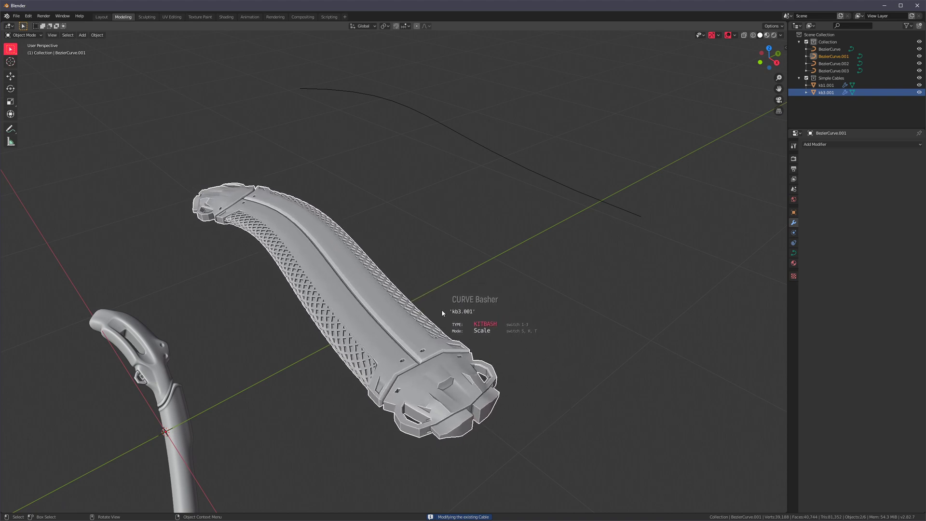
pyautogui.press('r')
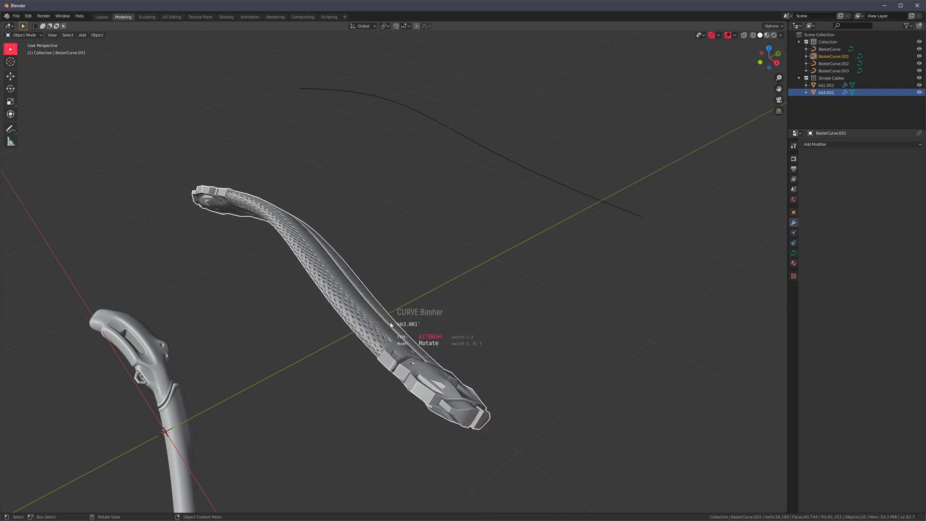
pyautogui.press('t')
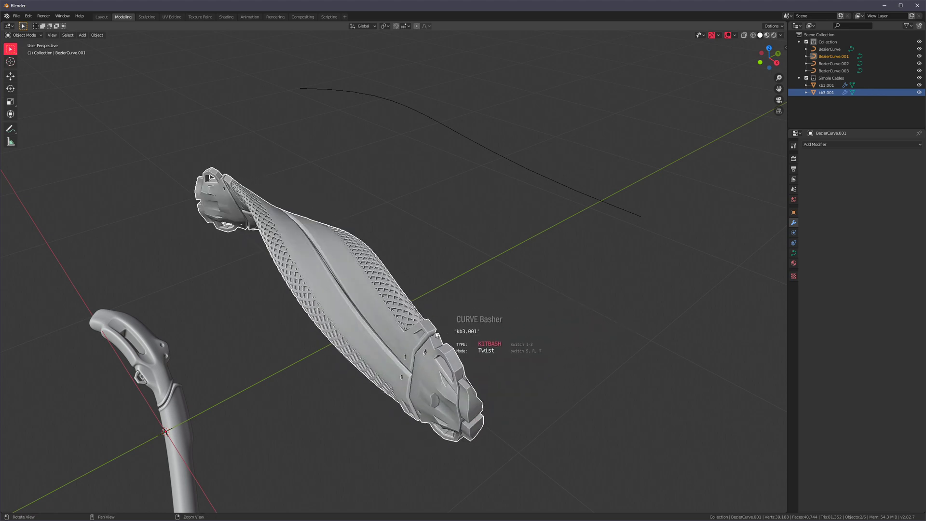
pyautogui.click(504, 319)
# Step: Generate a kb3 kitbash cable along the third curve and remove its twist
pyautogui.moveTo(503, 318); pyautogui.dragTo(478, 241, button='middle')
pyautogui.click(482, 241)
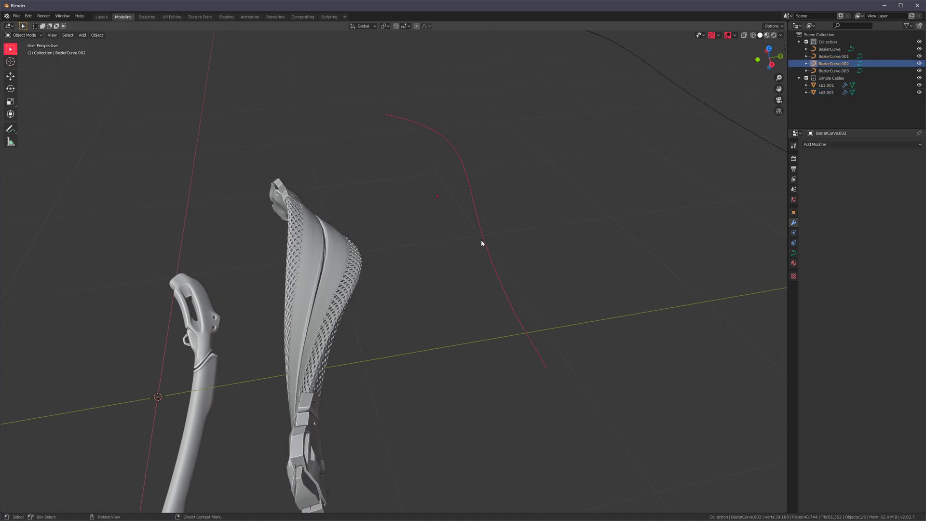
pyautogui.hotkey('ctrl', 'shift', 'c')
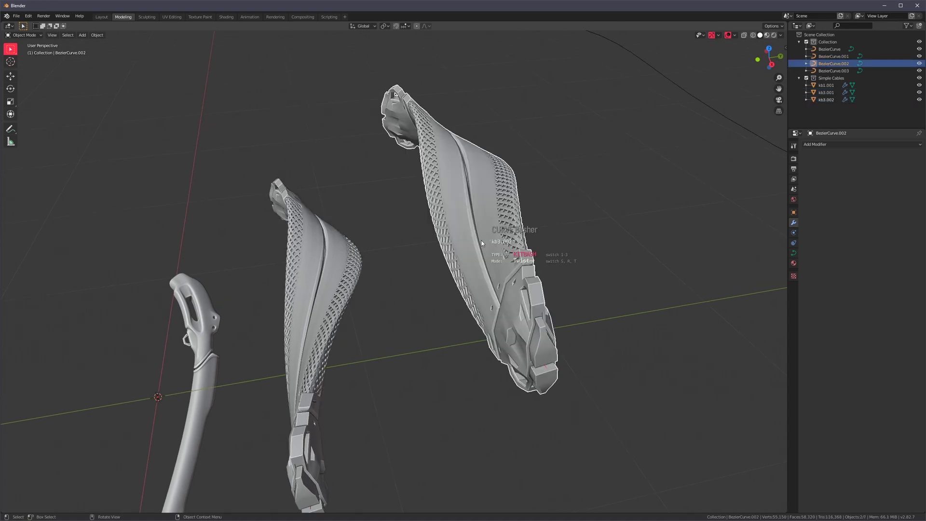
pyautogui.scroll(-3, 481, 243)
pyautogui.scroll(-1, 481, 242)
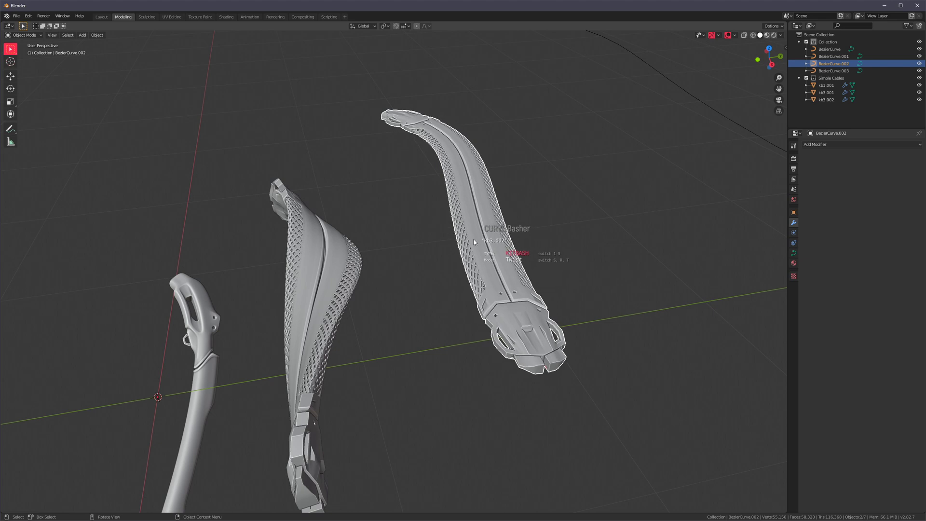
pyautogui.click(482, 243)
# Step: Taper the third curve's cable in Edit Mode by enlarging the radius at its near end point and reducing it at the far end
pyautogui.moveTo(481, 242); pyautogui.dragTo(299, 258, button='middle')
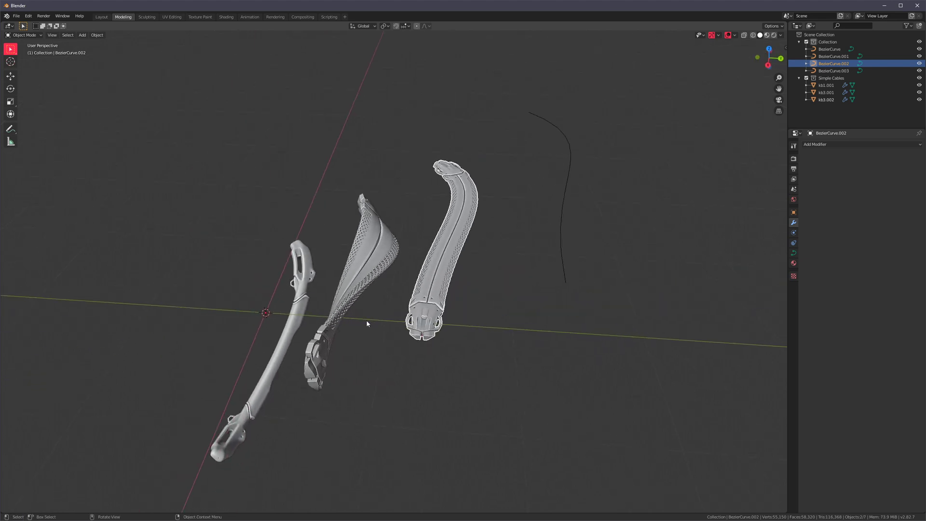
pyautogui.moveTo(367, 323); pyautogui.dragTo(502, 296, button='middle')
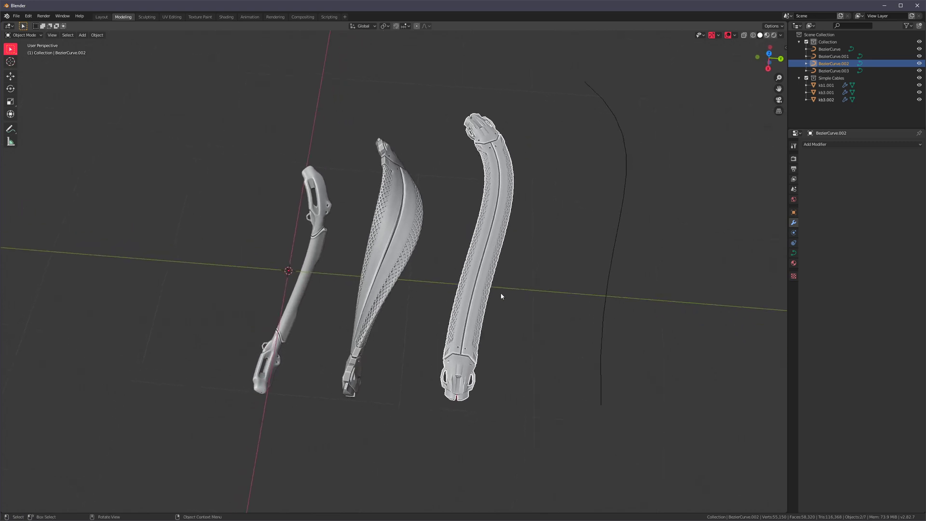
pyautogui.moveTo(489, 382); pyautogui.dragTo(392, 311, button='middle')
pyautogui.moveTo(407, 402); pyautogui.dragTo(436, 271, button='middle')
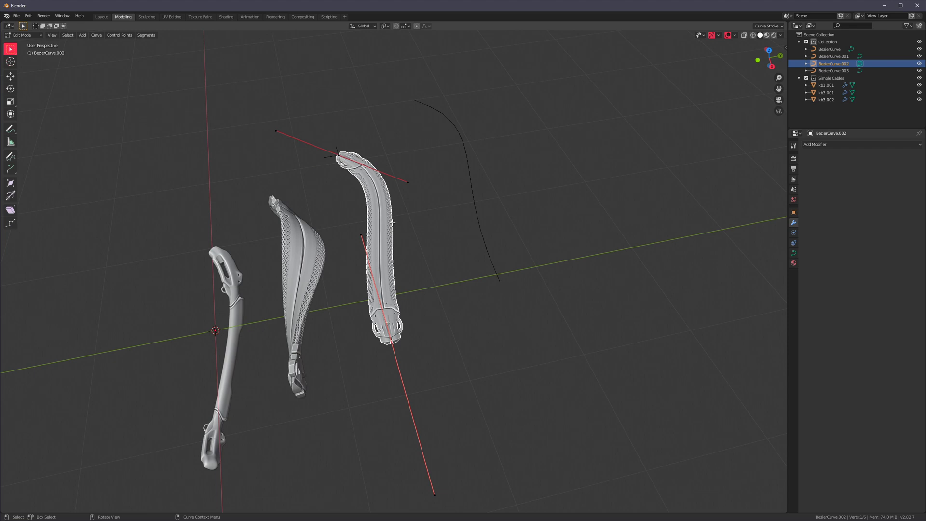
pyautogui.hotkey('alt', 's')
pyautogui.click(540, 349)
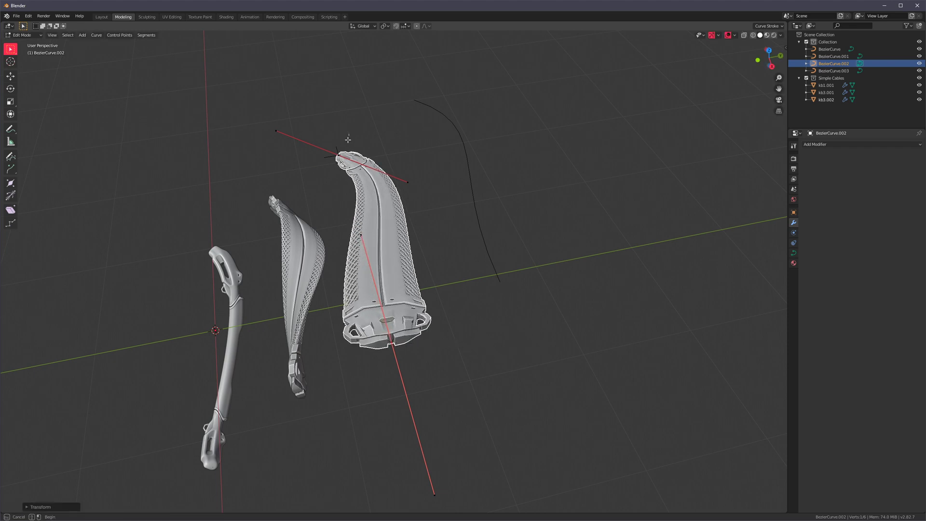
pyautogui.click(395, 161)
pyautogui.press('Tab')
pyautogui.moveTo(460, 274); pyautogui.dragTo(467, 289, button='middle')
pyautogui.click(467, 290)
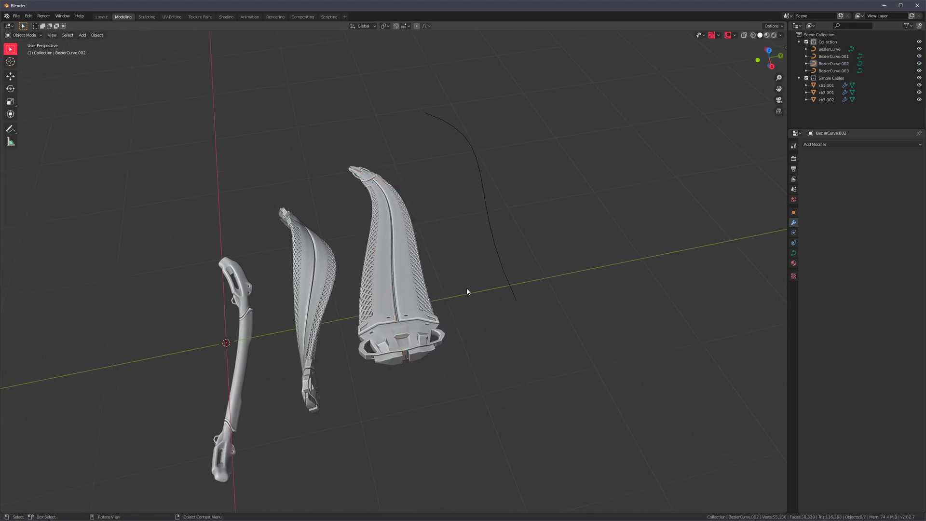
pyautogui.moveTo(416, 311)
pyautogui.mouseDown(button='middle')
pyautogui.moveTo(487, 288)
pyautogui.moveTo(543, 298)
pyautogui.moveTo(394, 300)
pyautogui.moveTo(421, 314)
pyautogui.mouseUp(button='middle')
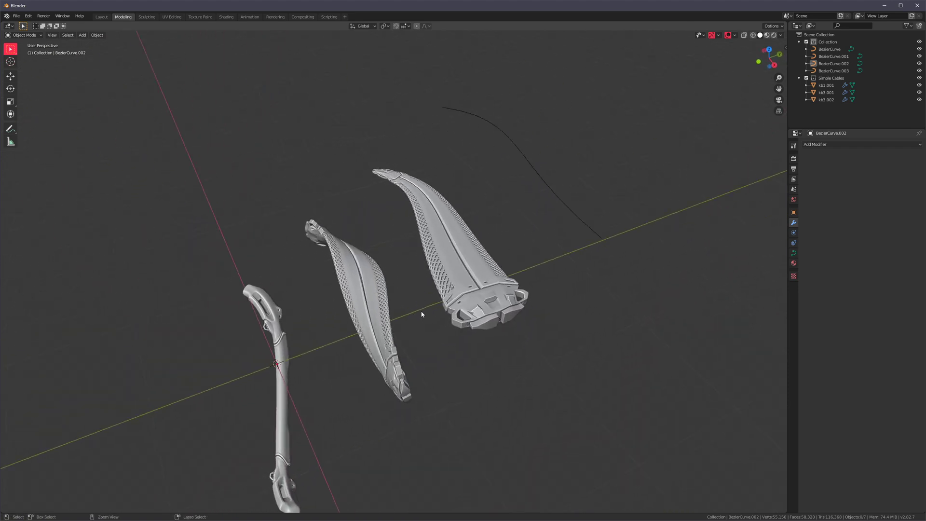
pyautogui.click(421, 312)
pyautogui.click(478, 275)
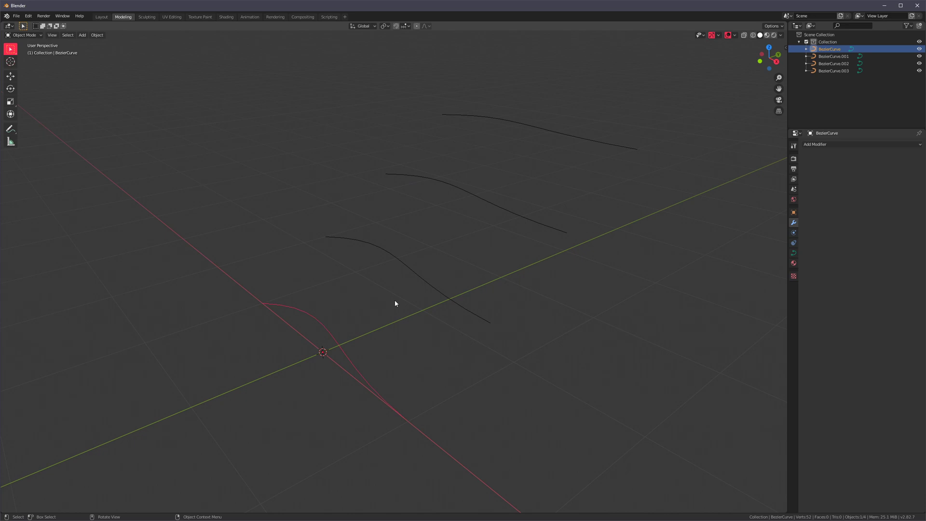
# Step: Generate an endless-type cable along the curve at the origin with Curve Basher, choosing the ic1alt design
pyautogui.moveTo(342, 358); pyautogui.dragTo(404, 366, button='middle')
pyautogui.keyDown('shift'); pyautogui.moveTo(404, 367); pyautogui.dragTo(407, 345, button='middle'); pyautogui.keyUp('shift')
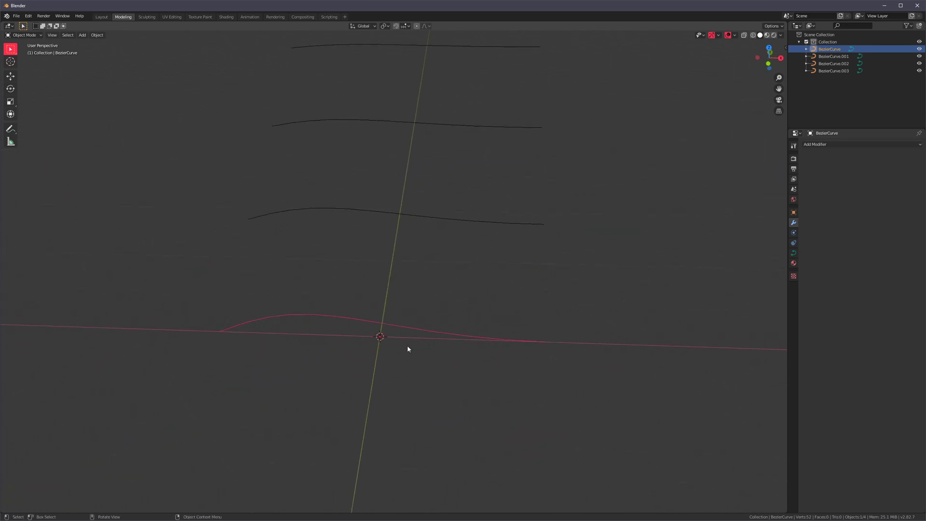
pyautogui.hotkey('ctrl', 'shift', 'd')
pyautogui.press('3')
pyautogui.scroll(-3, 408, 348)
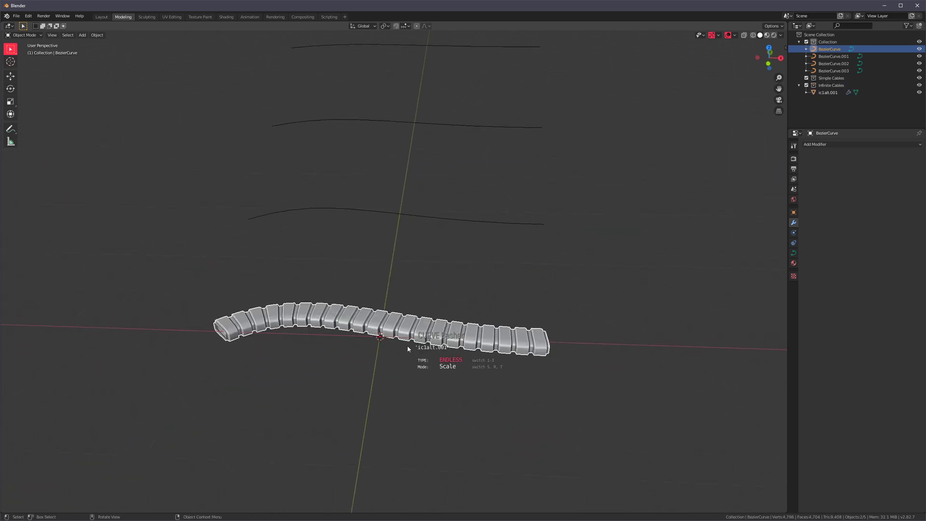
pyautogui.scroll(-2, 414, 347)
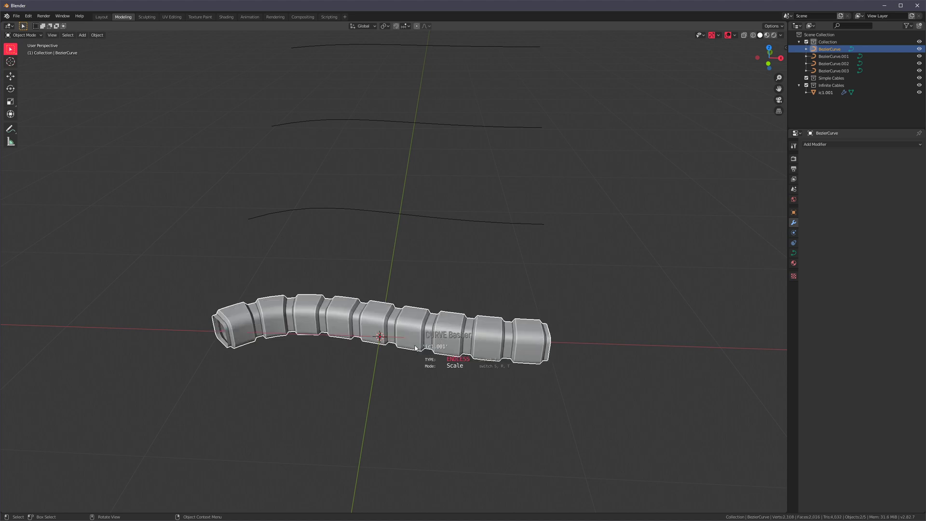
pyautogui.scroll(2, 415, 347)
pyautogui.scroll(-1, 414, 347)
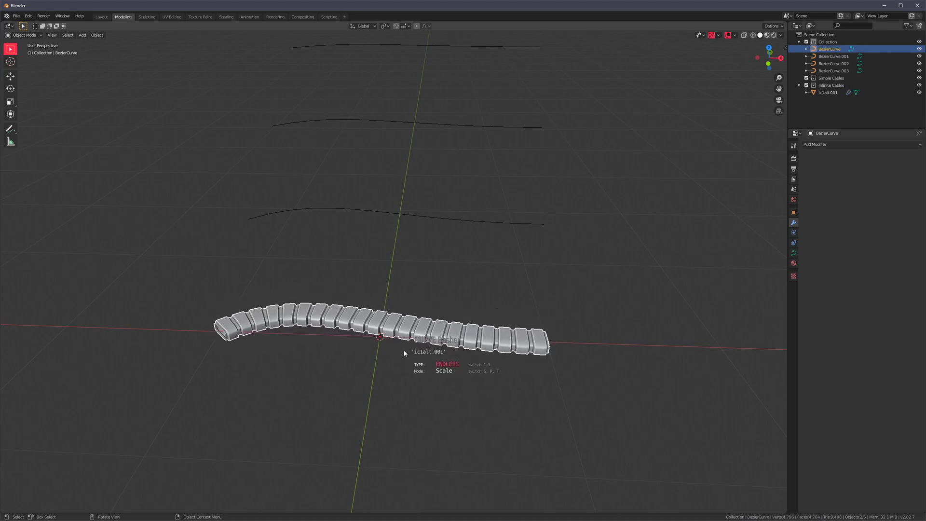
# Step: Lengthen the endless cable by moving its curve's end control point about 2.5 m along X
pyautogui.press('Tab')
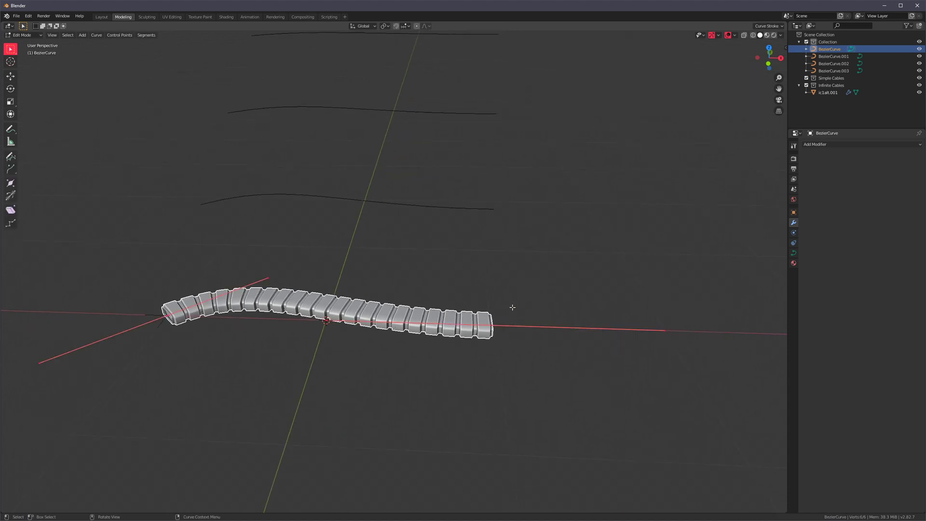
pyautogui.moveTo(522, 357); pyautogui.dragTo(421, 332, button='middle')
pyautogui.press('g')
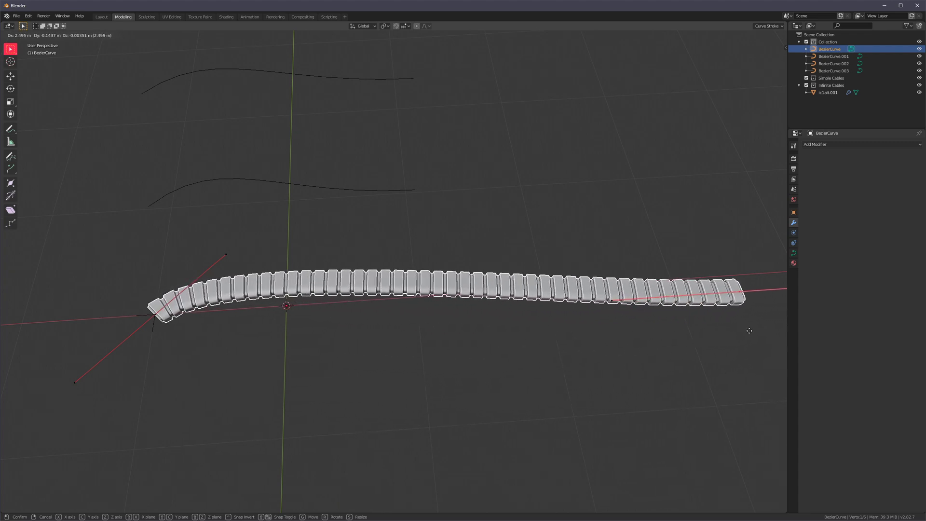
pyautogui.click(718, 334)
pyautogui.moveTo(715, 335); pyautogui.dragTo(495, 287, button='middle')
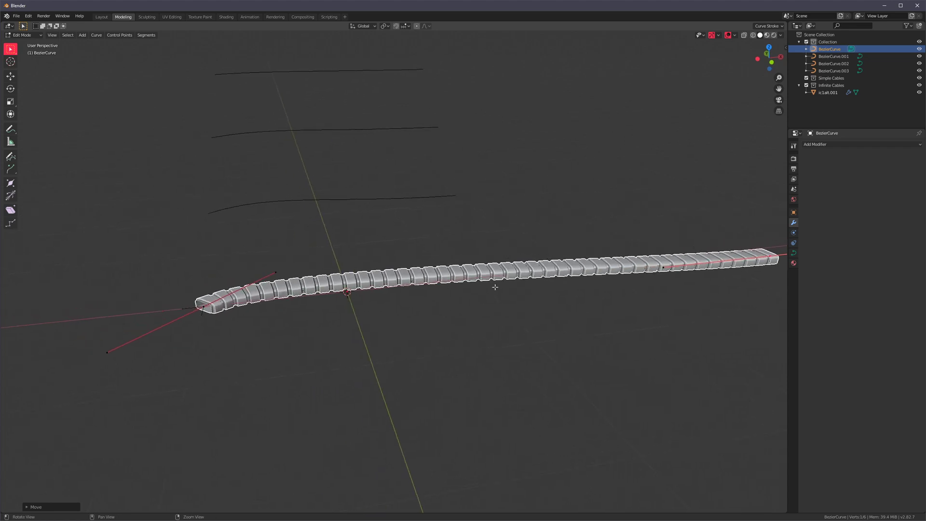
pyautogui.scroll(4, 466, 299)
pyautogui.scroll(-3, 443, 299)
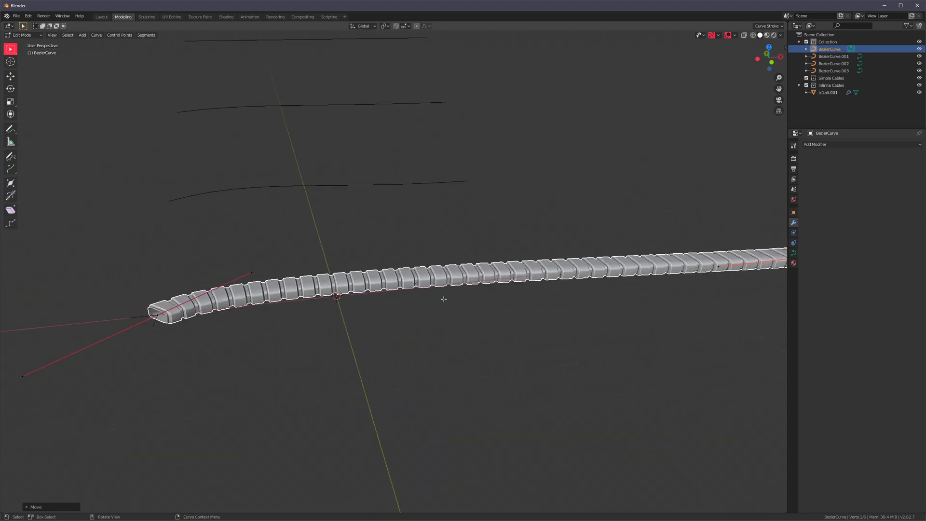
pyautogui.scroll(-3, 457, 292)
pyautogui.scroll(3, 460, 286)
# Step: Undo the end control point's move and return to Object Mode
pyautogui.hotkey('ctrl', 'z')
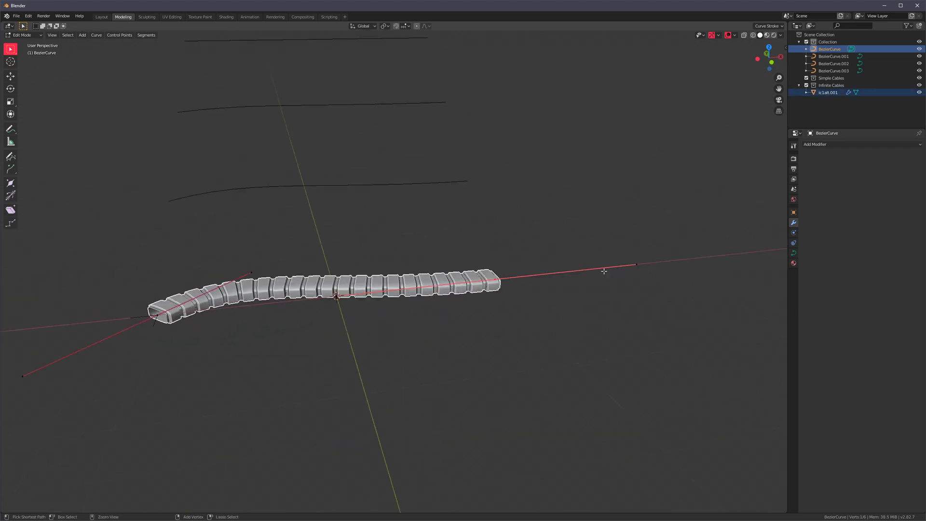
pyautogui.moveTo(382, 301); pyautogui.dragTo(583, 288, button='middle')
pyautogui.moveTo(505, 292); pyautogui.dragTo(431, 314, button='middle')
pyautogui.press('Tab')
# Step: Generate a second endless-type cable with the ic1alt design along the neighbouring second curve
pyautogui.scroll(1, 431, 260)
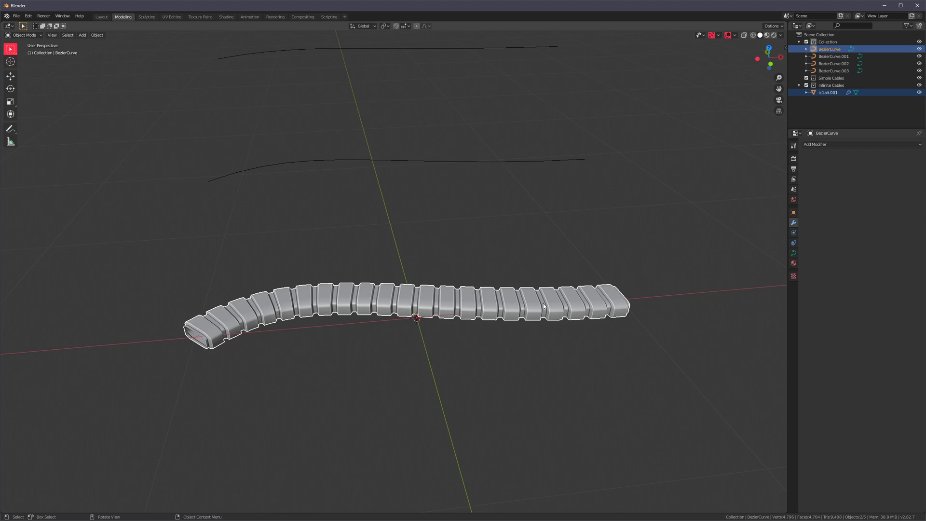
pyautogui.scroll(-4, 431, 261)
pyautogui.click(428, 221)
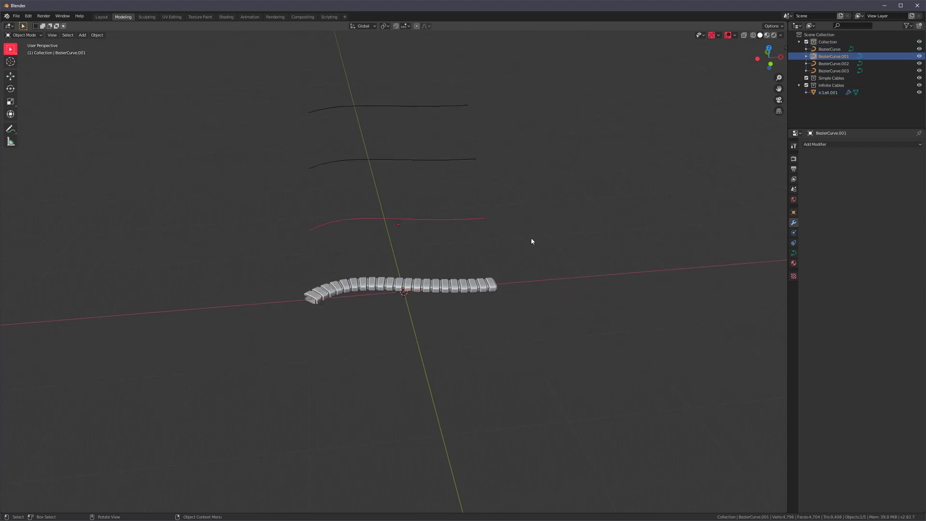
pyautogui.hotkey('ctrl', 'shift', 'b')
# Step: Start a new General file without saving the endless cable scene
pyautogui.moveTo(406, 252); pyautogui.dragTo(401, 296, button='middle')
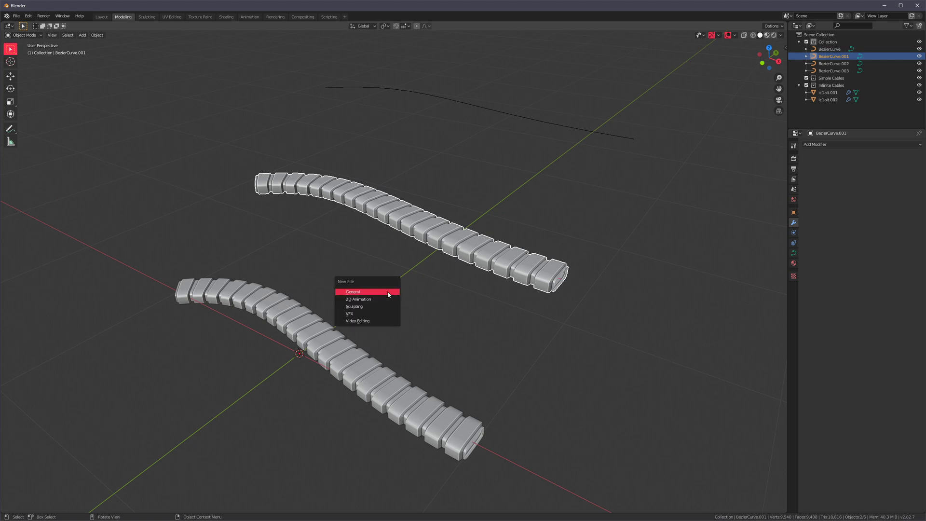
pyautogui.click(388, 292)
pyautogui.click(469, 277)
# Step: Generate a simple-type cable with the sc1 design along the curve at the origin using Curve Basher
pyautogui.moveTo(345, 352); pyautogui.dragTo(406, 331, button='middle')
pyautogui.hotkey('shift', 'v')
pyautogui.press('2')
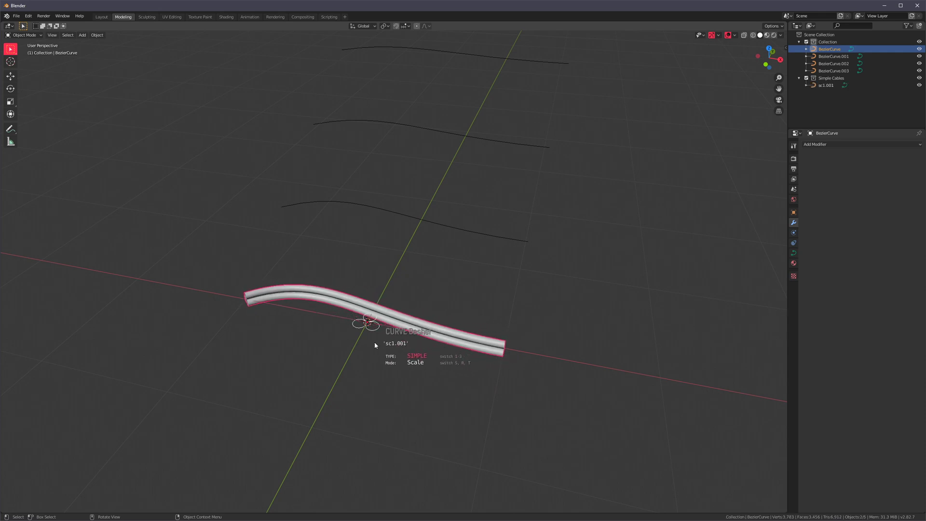
pyautogui.click(382, 324)
# Step: Examine the cable's three-circle profile curve at the origin and compare it with the tubes along the Bezier curve
pyautogui.scroll(8, 382, 324)
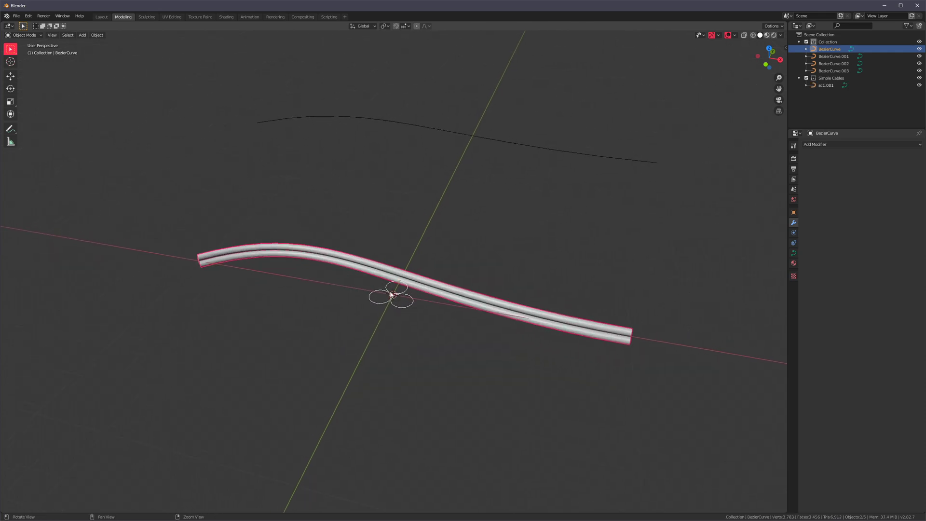
pyautogui.keyDown('shift'); pyautogui.moveTo(442, 376); pyautogui.dragTo(328, 291, button='middle'); pyautogui.keyUp('shift')
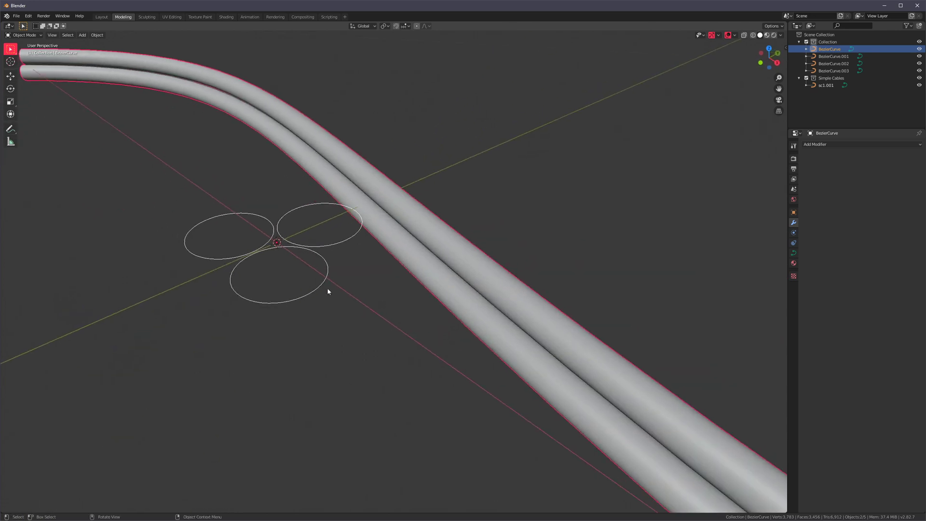
pyautogui.click(328, 283)
pyautogui.scroll(-3, 337, 284)
pyautogui.moveTo(405, 302); pyautogui.dragTo(362, 241, button='middle')
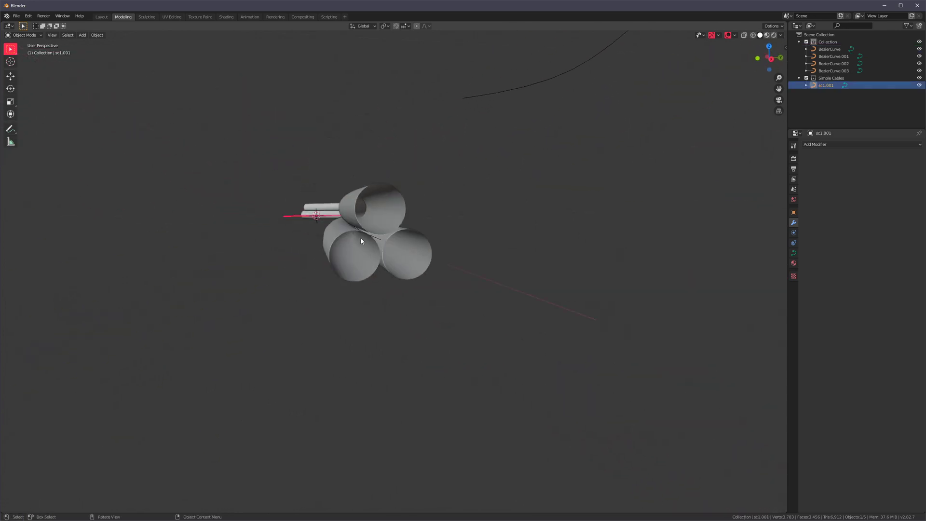
pyautogui.keyDown('alt'); pyautogui.moveTo(320, 249); pyautogui.dragTo(400, 300); pyautogui.keyUp('alt')
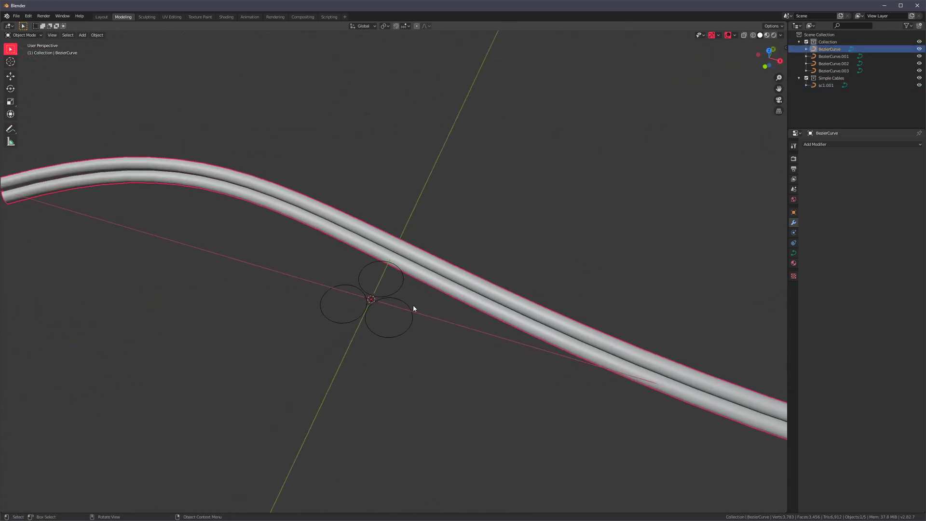
pyautogui.click(414, 307)
pyautogui.keyDown('alt'); pyautogui.moveTo(450, 319); pyautogui.dragTo(459, 335); pyautogui.keyUp('alt')
pyautogui.moveTo(459, 334); pyautogui.dragTo(411, 313, button='middle')
pyautogui.moveTo(336, 319); pyautogui.dragTo(405, 312, button='middle')
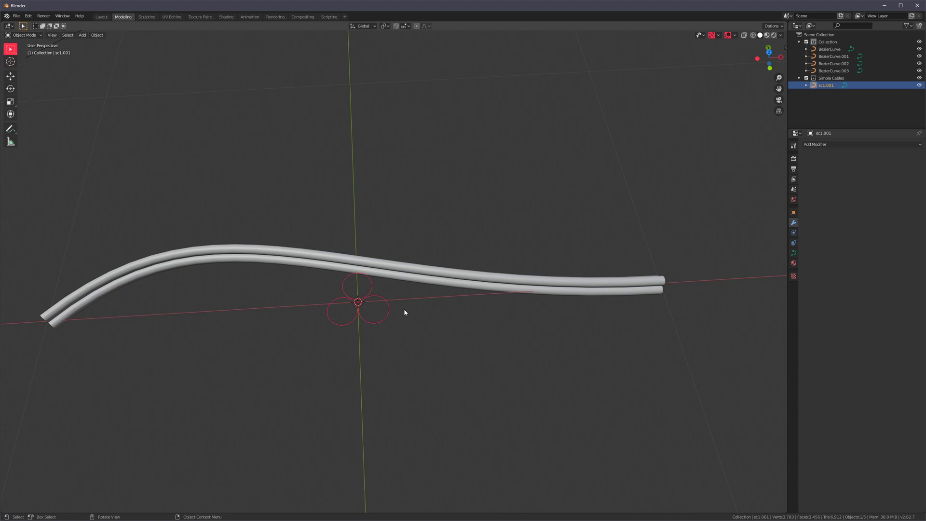
# Step: Scale one circle of the sc1 profile down to about 0.35 in Edit Mode and return to Object Mode
pyautogui.scroll(2, 378, 319)
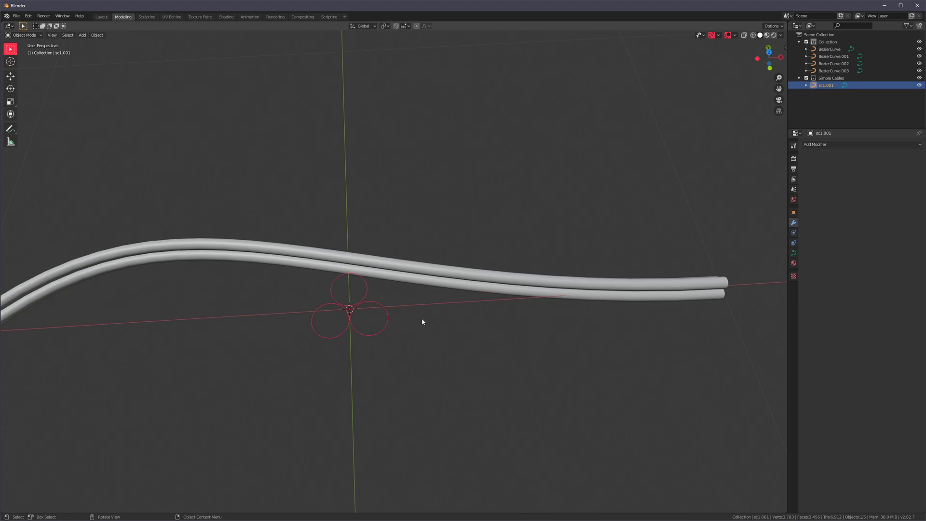
pyautogui.press('Tab')
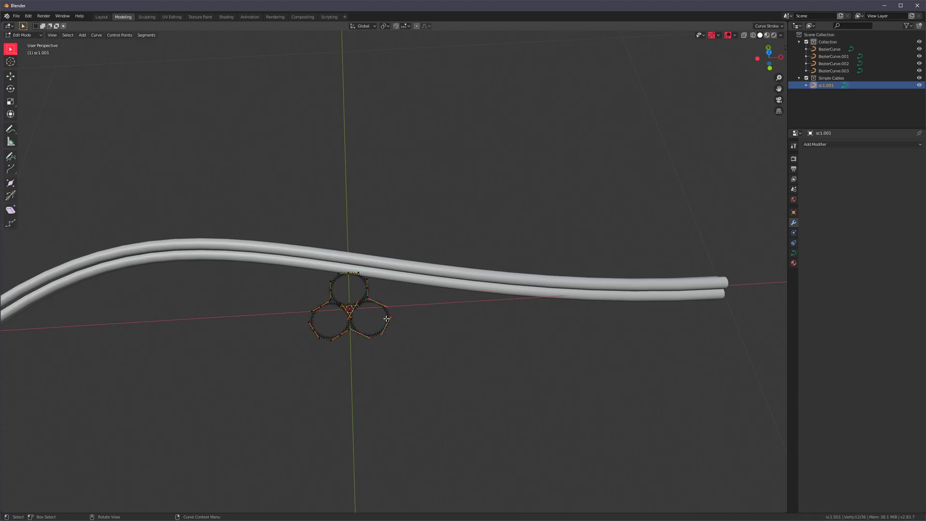
pyautogui.press('s')
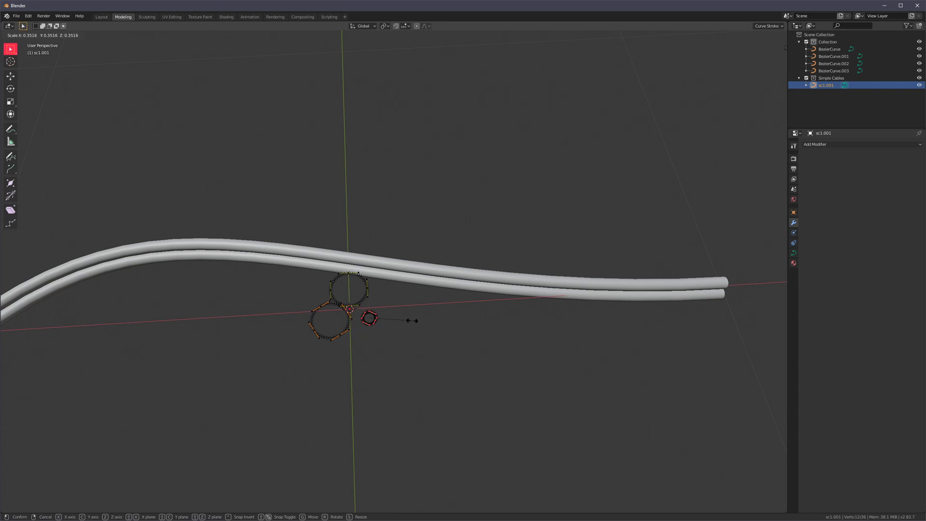
pyautogui.click(412, 320)
pyautogui.moveTo(469, 323); pyautogui.dragTo(403, 282, button='middle')
pyautogui.scroll(1, 403, 281)
pyautogui.moveTo(525, 342); pyautogui.dragTo(338, 278, button='middle')
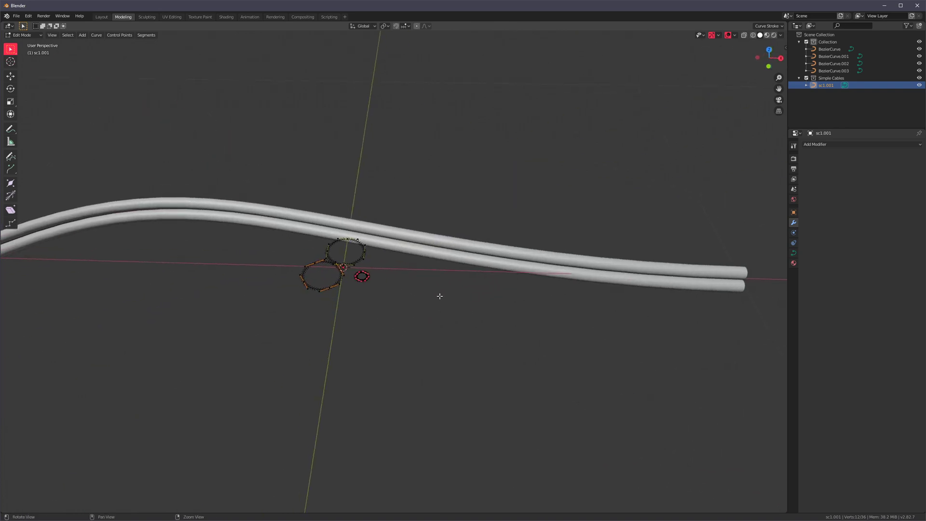
pyautogui.moveTo(439, 296); pyautogui.dragTo(389, 287, button='middle')
pyautogui.press('Tab')
# Step: Switch the origin curve's existing simple cable to the sc2 design with Curve Basher
pyautogui.click(390, 284)
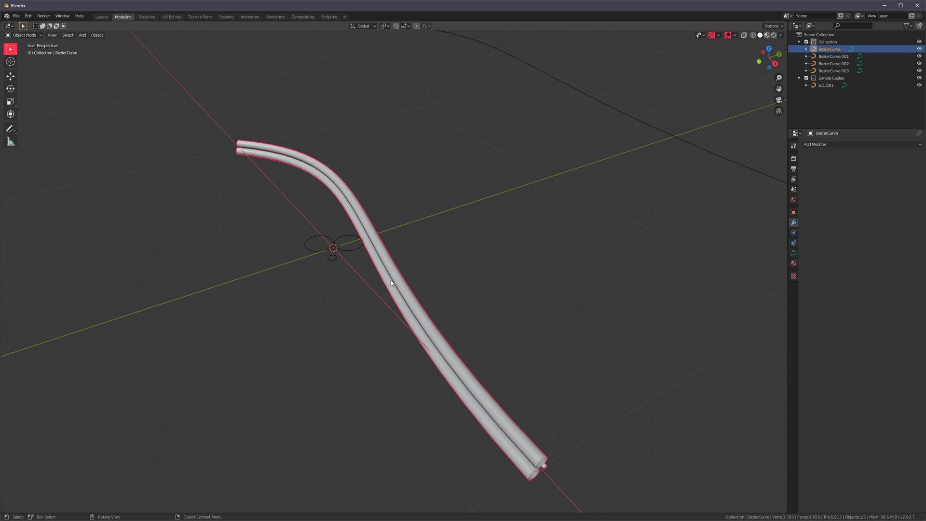
pyautogui.scroll(1, 390, 281)
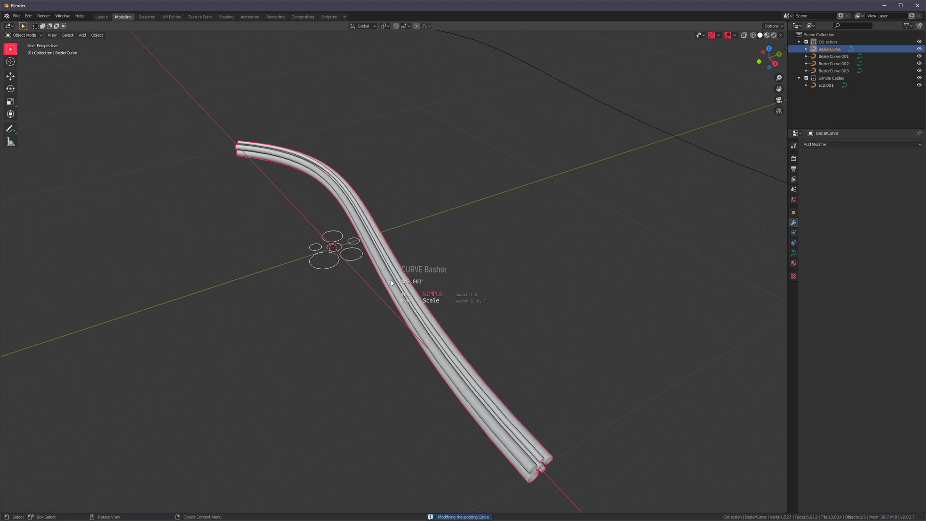
pyautogui.click(380, 296)
# Step: Change the origin curve's cable to the flat ribbon design sc5 and twist it along the curve
pyautogui.moveTo(380, 297)
pyautogui.mouseDown(button='middle')
pyautogui.moveTo(358, 281)
pyautogui.moveTo(360, 298)
pyautogui.moveTo(298, 341)
pyautogui.moveTo(378, 317)
pyautogui.moveTo(385, 281)
pyautogui.mouseUp(button='middle')
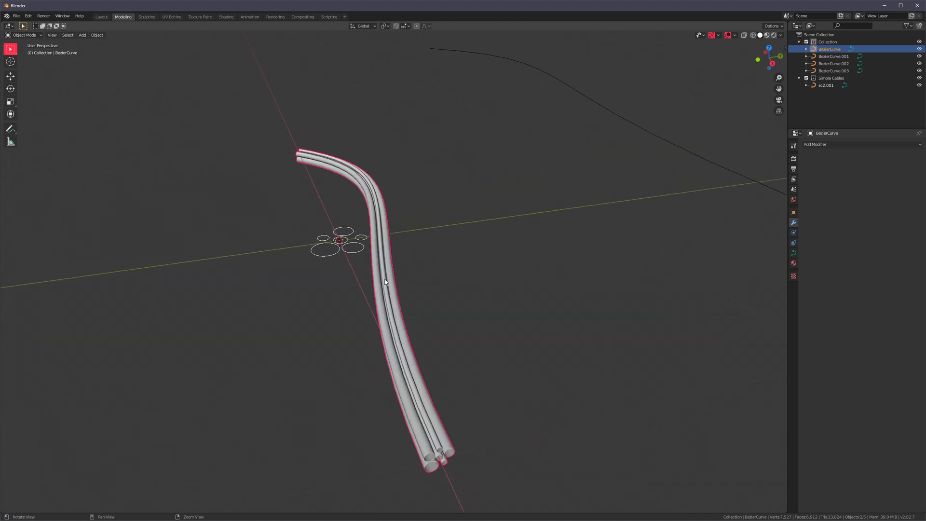
pyautogui.scroll(2, 384, 271)
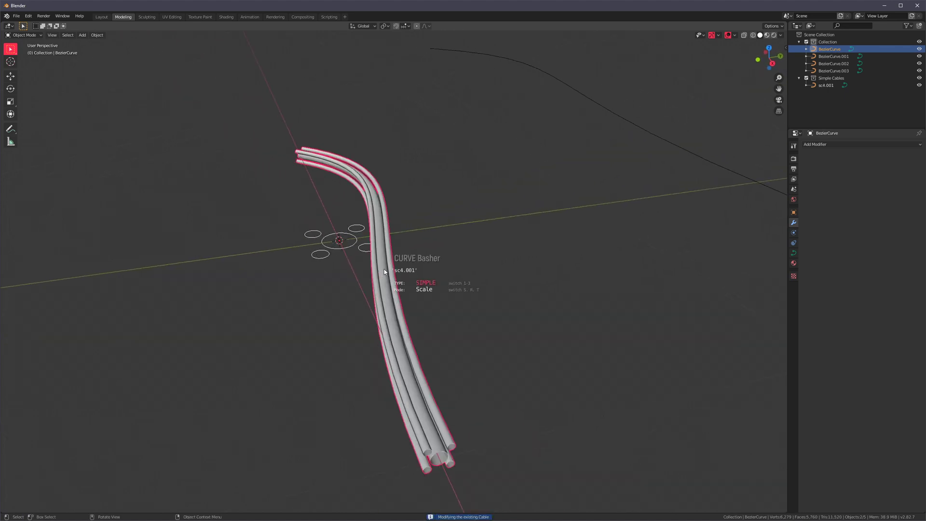
pyautogui.scroll(1, 384, 271)
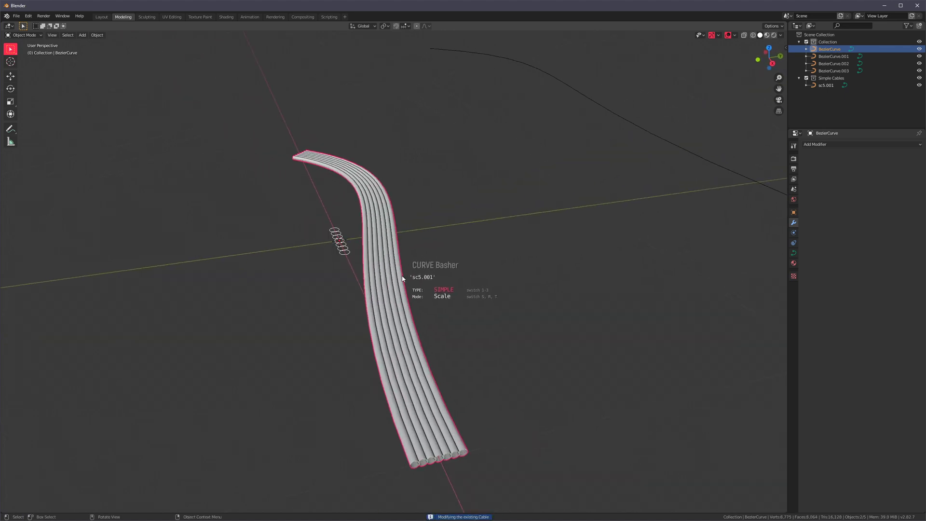
pyautogui.press('t')
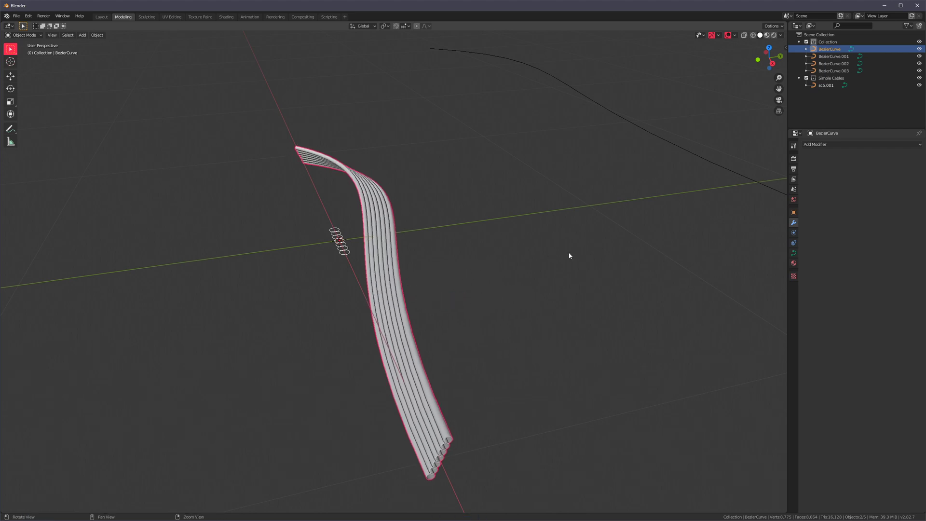
# Step: Generate a simple-type cable with the sc8 design along the second curve and scale it down to a thin bundle
pyautogui.moveTo(569, 255); pyautogui.dragTo(401, 284, button='middle')
pyautogui.click(401, 283)
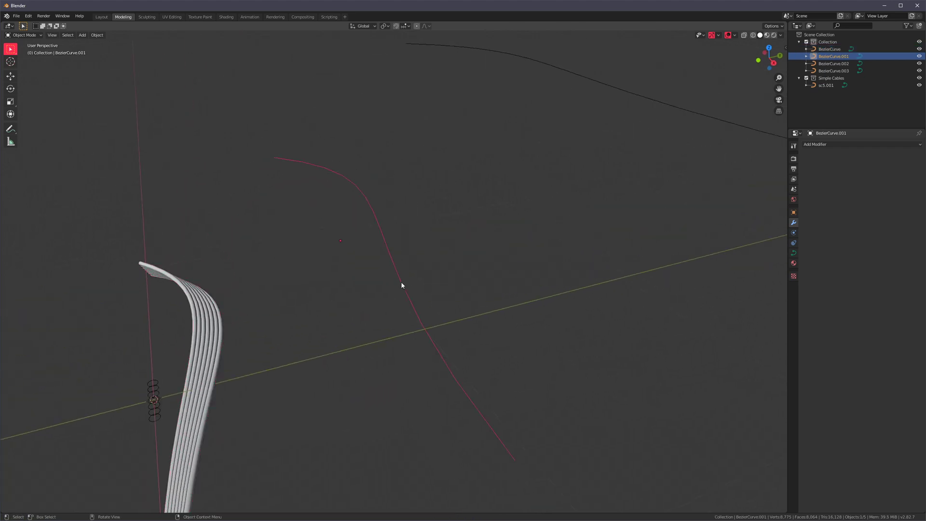
pyautogui.hotkey('shift', 'r')
pyautogui.scroll(3, 401, 285)
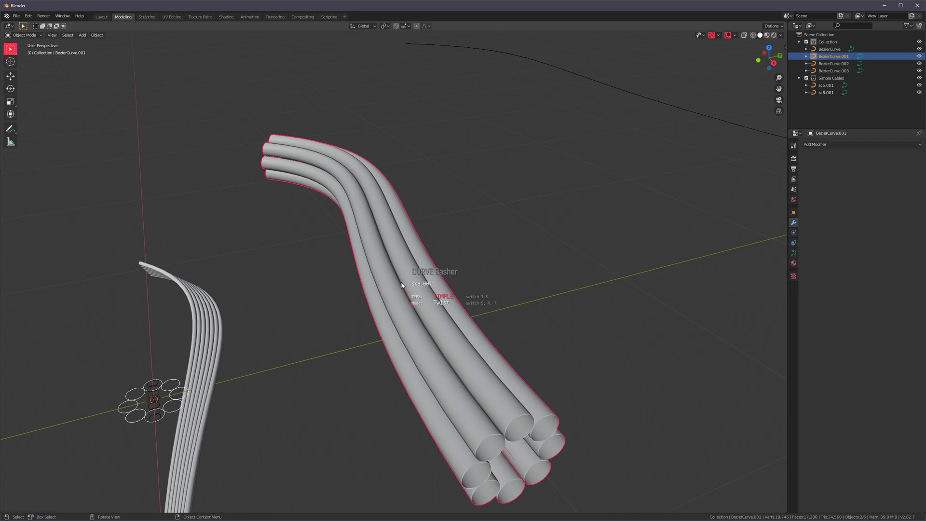
pyautogui.press('s')
# Step: Twist the sc8 bundle tightly along the second curve so its strands form a rope
pyautogui.press('t')
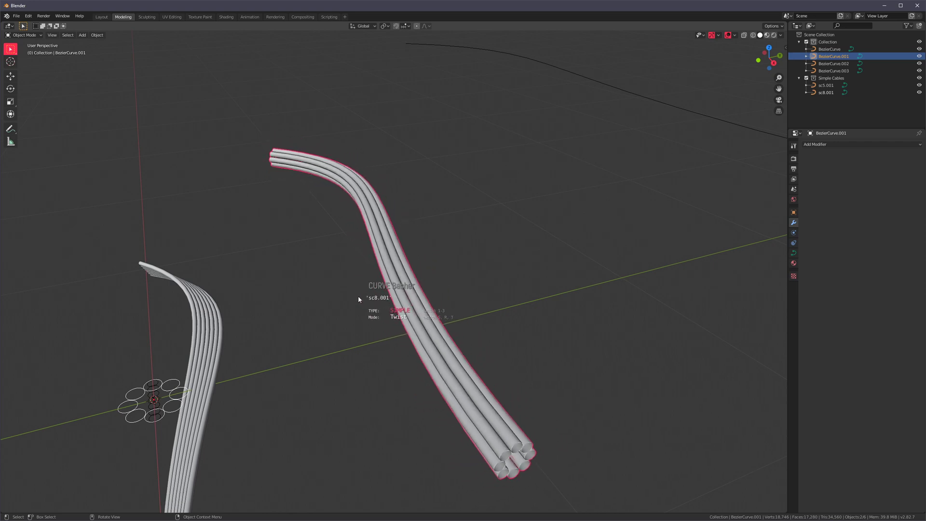
pyautogui.scroll(5, 361, 296)
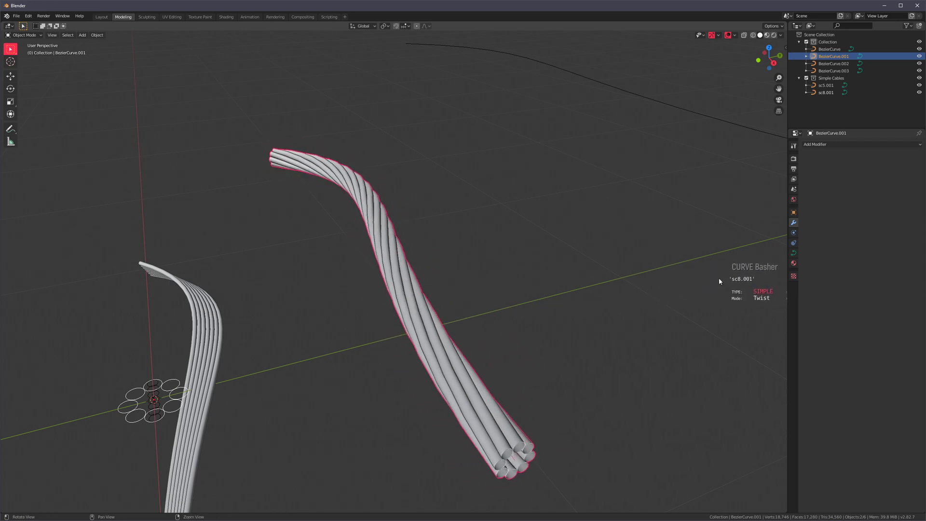
pyautogui.keyDown('shift'); pyautogui.scroll(2, 211, 325); pyautogui.keyUp('shift')
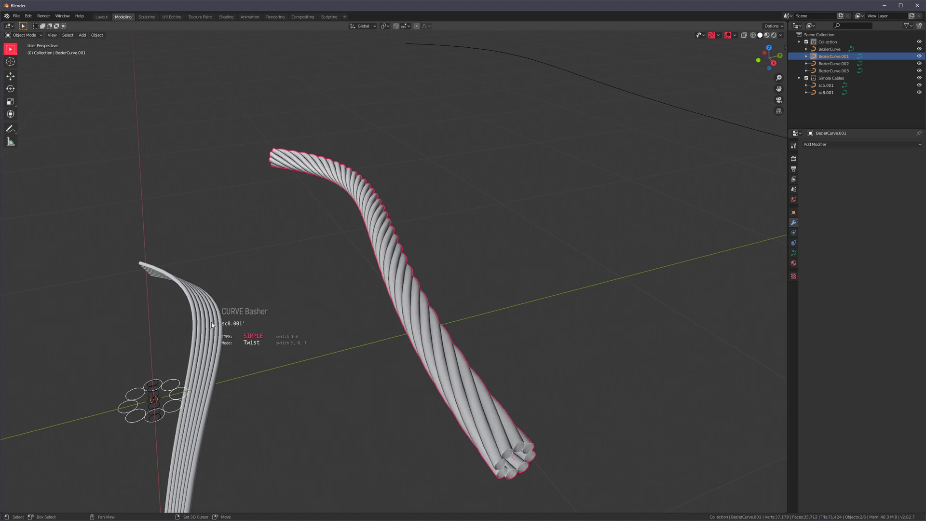
pyautogui.scroll(2, 215, 319)
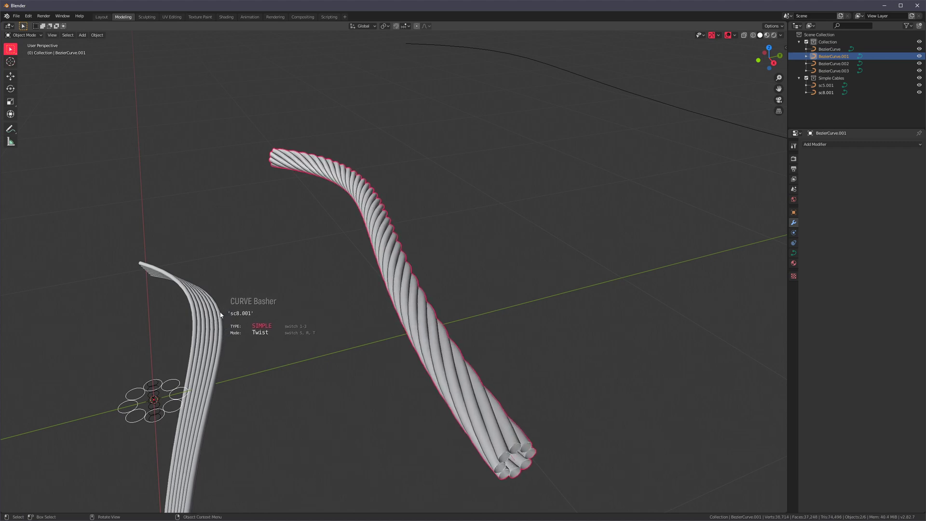
pyautogui.scroll(-4, 222, 312)
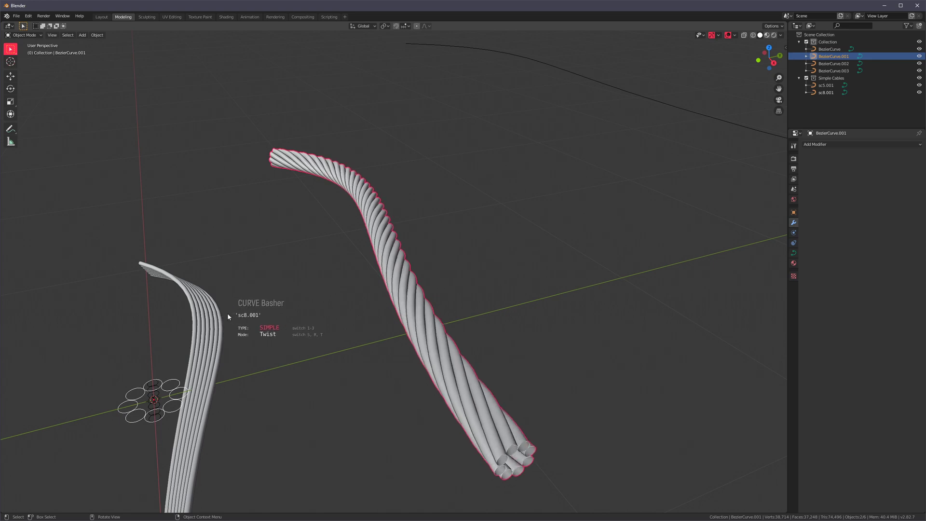
pyautogui.click(228, 316)
# Step: Repeat the twisted sc8 rope cable along the third and fourth curves with Curve Basher
pyautogui.moveTo(229, 316); pyautogui.dragTo(317, 339, button='middle')
pyautogui.keyDown('shift'); pyautogui.moveTo(477, 219); pyautogui.dragTo(426, 282, button='middle'); pyautogui.keyUp('shift')
pyautogui.click(438, 263)
pyautogui.hotkey('shift', 'r')
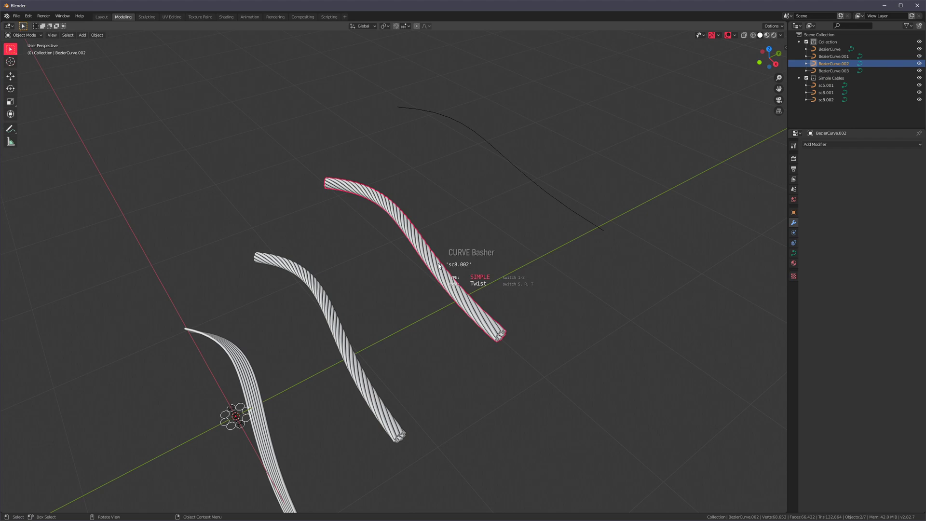
pyautogui.click(528, 240)
pyautogui.click(554, 202)
pyautogui.hotkey('shift', 'r')
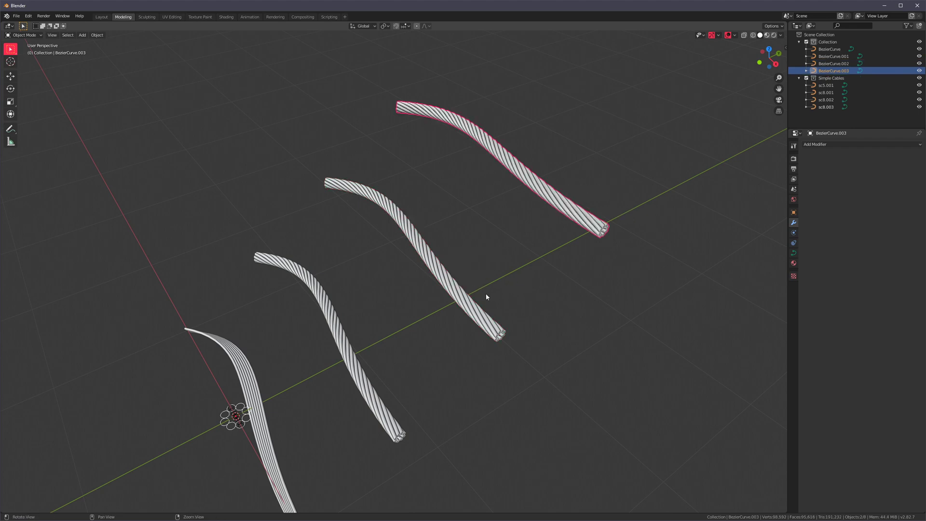
# Step: Select all four curves with their cables and examine the ribbon and rope results together
pyautogui.moveTo(486, 300); pyautogui.dragTo(493, 150, button='middle')
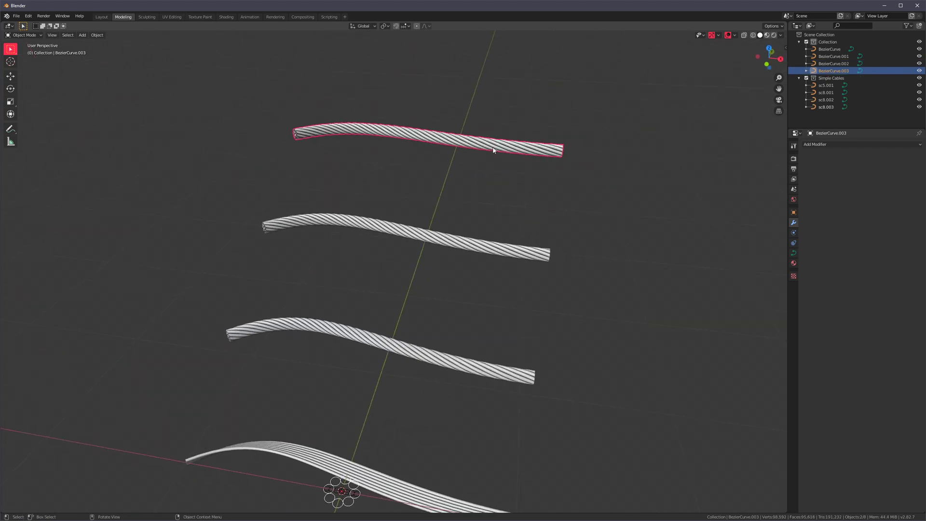
pyautogui.moveTo(475, 248); pyautogui.dragTo(402, 317, button='middle')
pyautogui.scroll(-2, 402, 314)
pyautogui.click(484, 353)
pyautogui.moveTo(589, 179); pyautogui.dragTo(151, 465)
pyautogui.moveTo(705, 262); pyautogui.dragTo(415, 293, button='middle')
pyautogui.scroll(3, 470, 312)
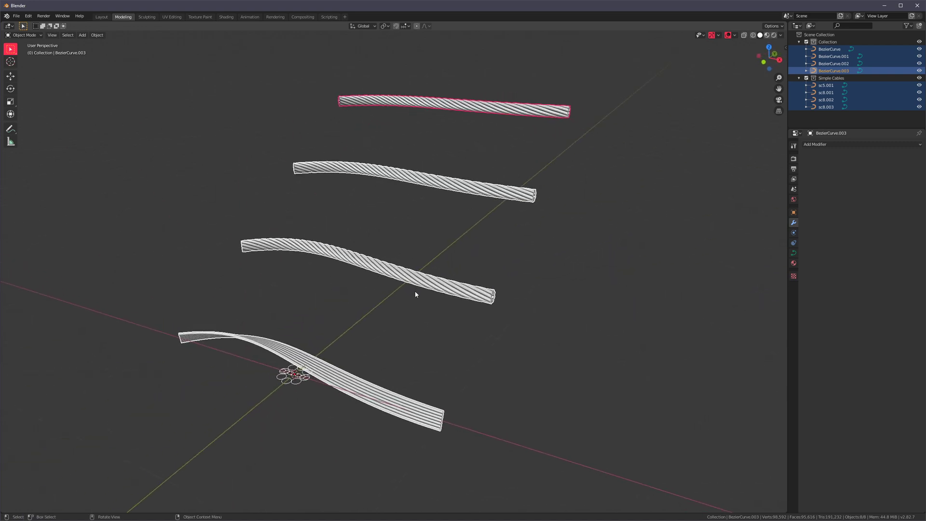
# Step: Create a new General file, discarding the changes to the simple cable scene
pyautogui.hotkey('ctrl', 'n')
pyautogui.click(367, 324)
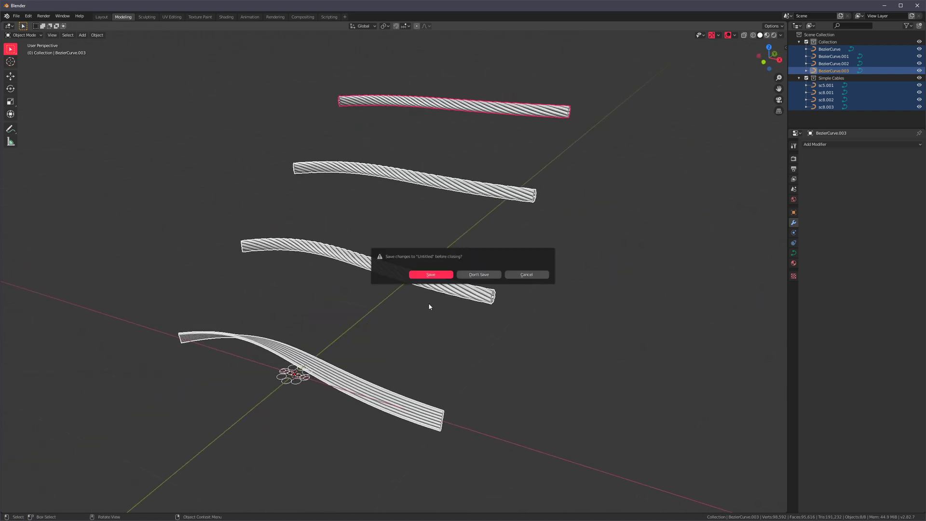
pyautogui.click(475, 275)
# Step: Generate a kitbash-type cable with the kb3 design along the curve at the origin and twist it
pyautogui.scroll(2, 362, 358)
pyautogui.keyDown('shift'); pyautogui.moveTo(392, 337); pyautogui.dragTo(392, 272, button='middle'); pyautogui.keyUp('shift')
pyautogui.hotkey('ctrl', 'shift', 'b')
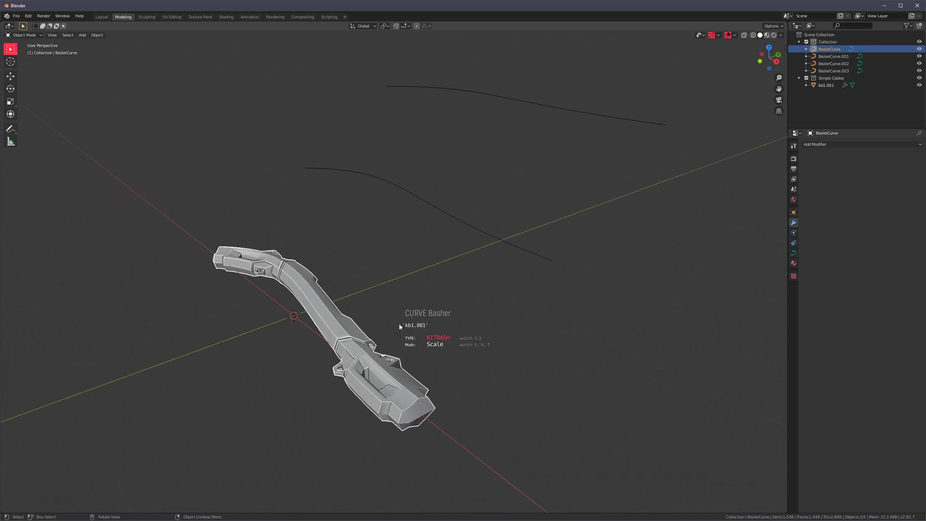
pyautogui.scroll(2, 401, 329)
pyautogui.press('t')
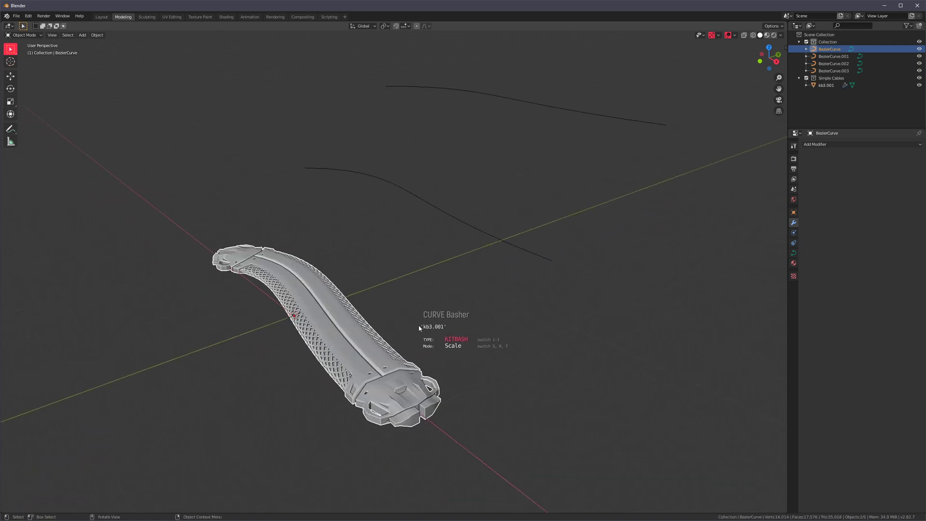
pyautogui.click(453, 338)
# Step: Generate a kitbash-type cable with the kb4 design along the second curve
pyautogui.moveTo(453, 339); pyautogui.dragTo(465, 321, button='middle')
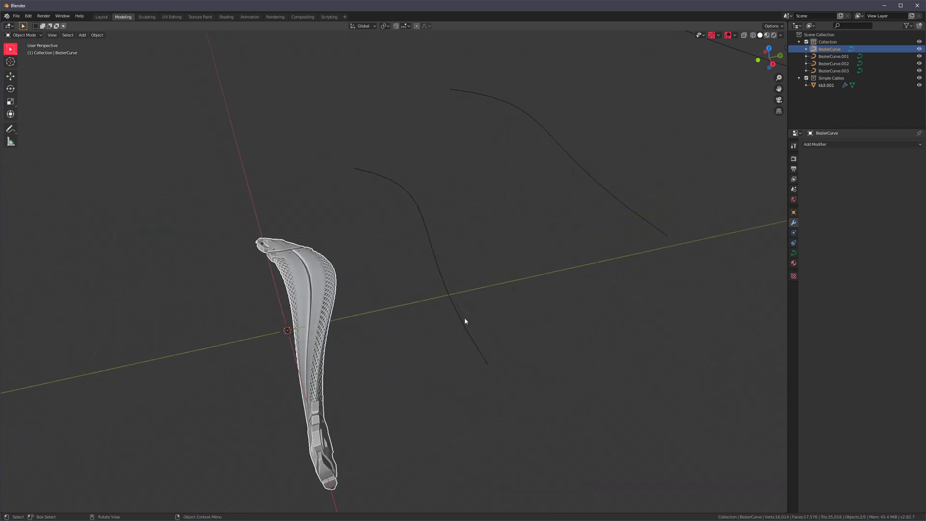
pyautogui.click(445, 288)
pyautogui.hotkey('shift', 'v')
pyautogui.scroll(1, 446, 288)
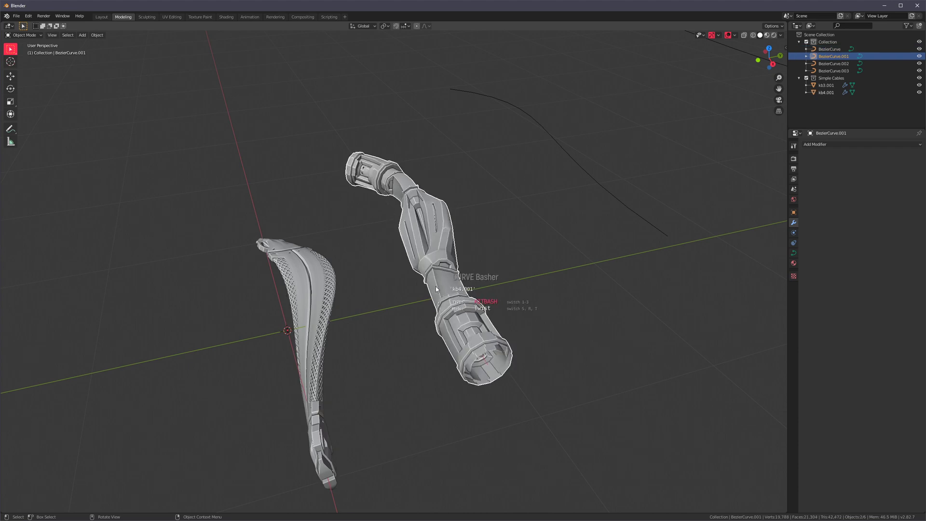